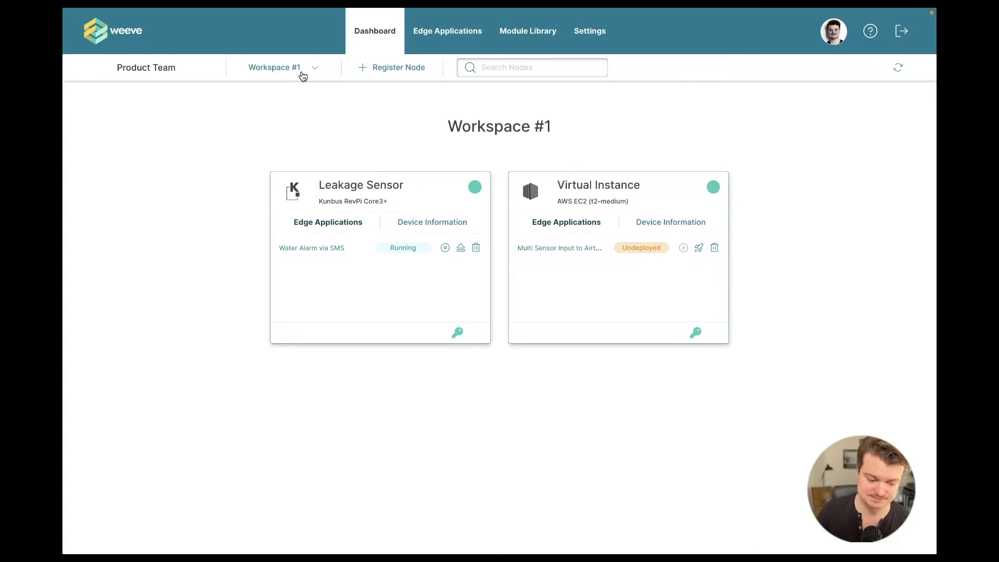
Step: View Workspace #2 and return to Workspace #1
{"action": "left_click", "coordinate": [303, 72]}
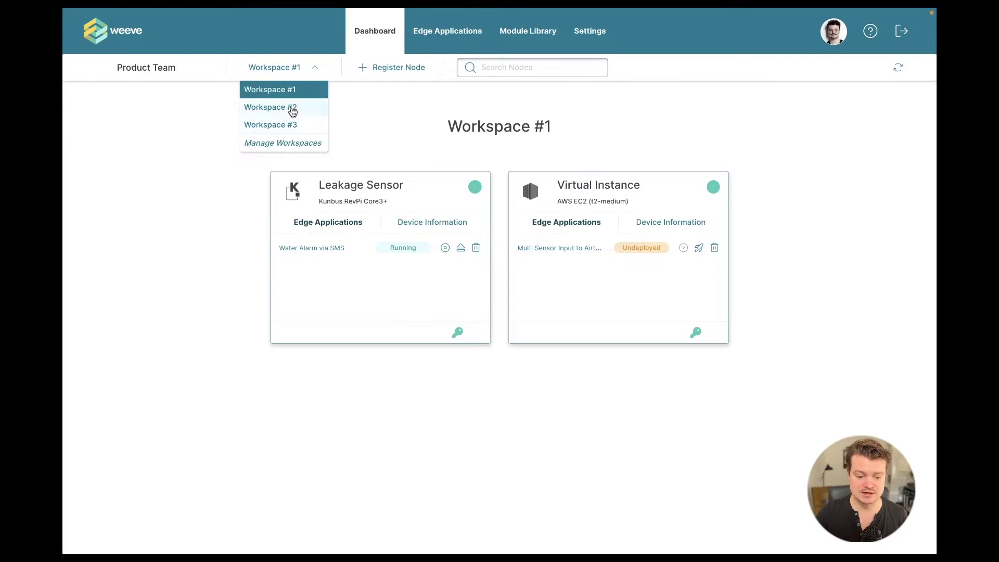
{"action": "left_click", "coordinate": [290, 108]}
{"action": "left_click", "coordinate": [288, 74]}
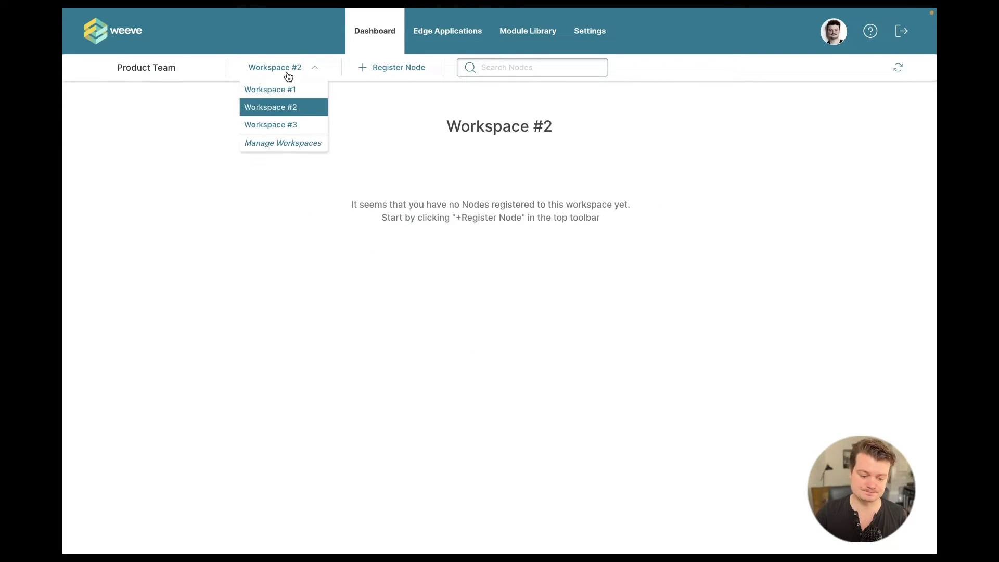
{"action": "left_click", "coordinate": [283, 86]}
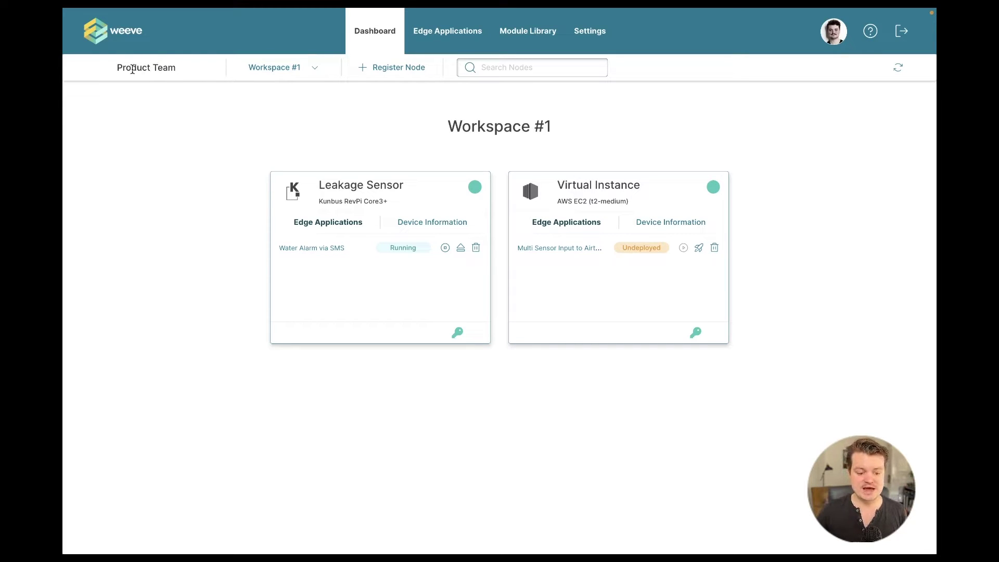
Step: Open the node registration form to view its fields and close it without registering a node
{"action": "left_click_drag", "start_coordinate": [119, 69], "coordinate": [177, 70]}
{"action": "left_click", "coordinate": [185, 74]}
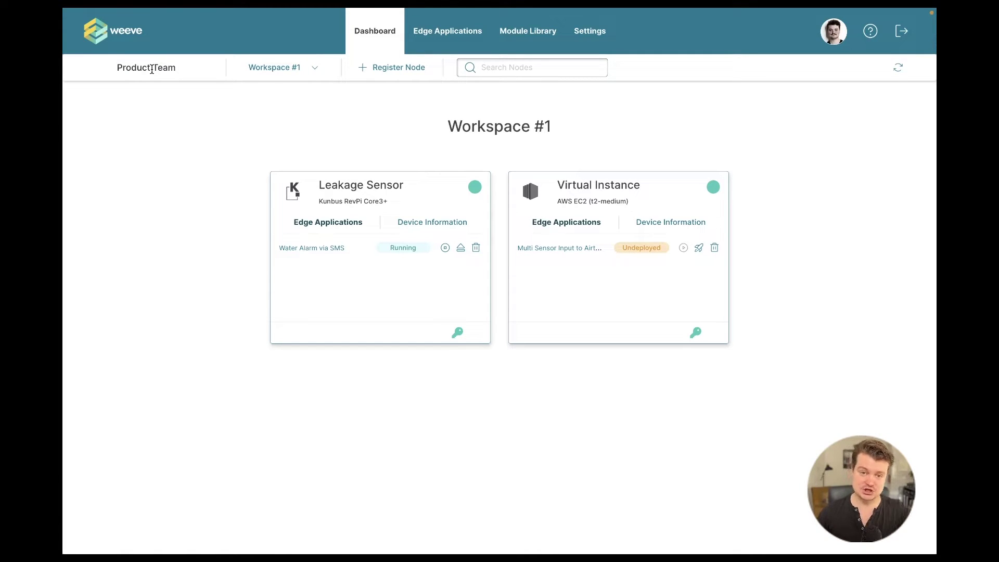
{"action": "left_click", "coordinate": [386, 71]}
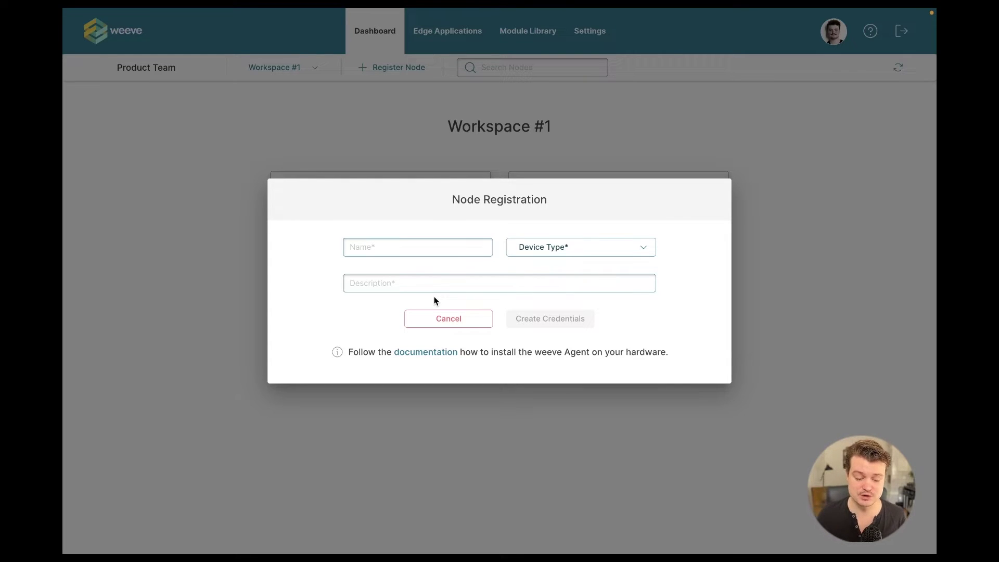
{"action": "left_click", "coordinate": [446, 319]}
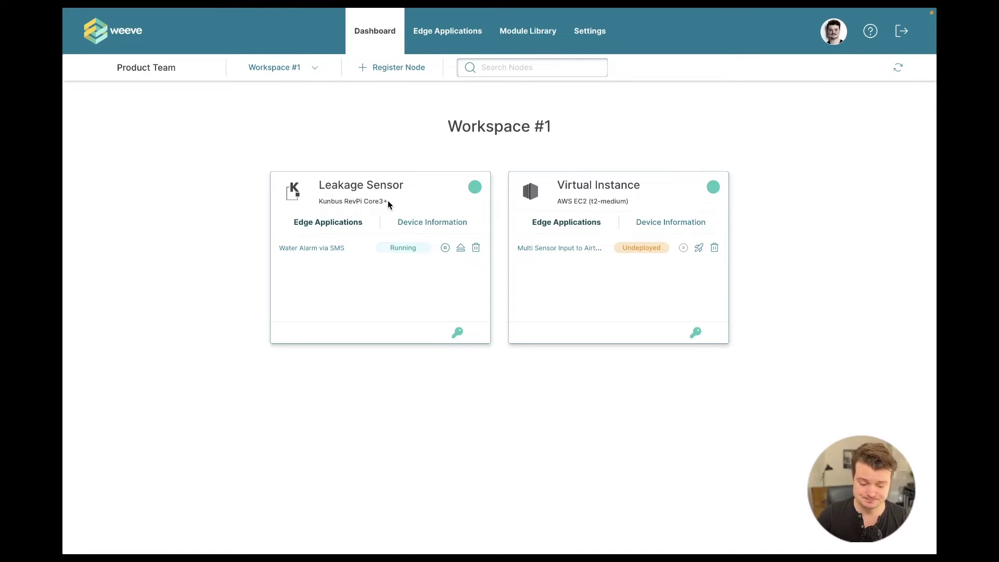
Step: Examine the device information of the Leakage Sensor and Virtual Instance nodes, and return the Leakage Sensor card to its edge applications
{"action": "mouse_move", "coordinate": [479, 191]}
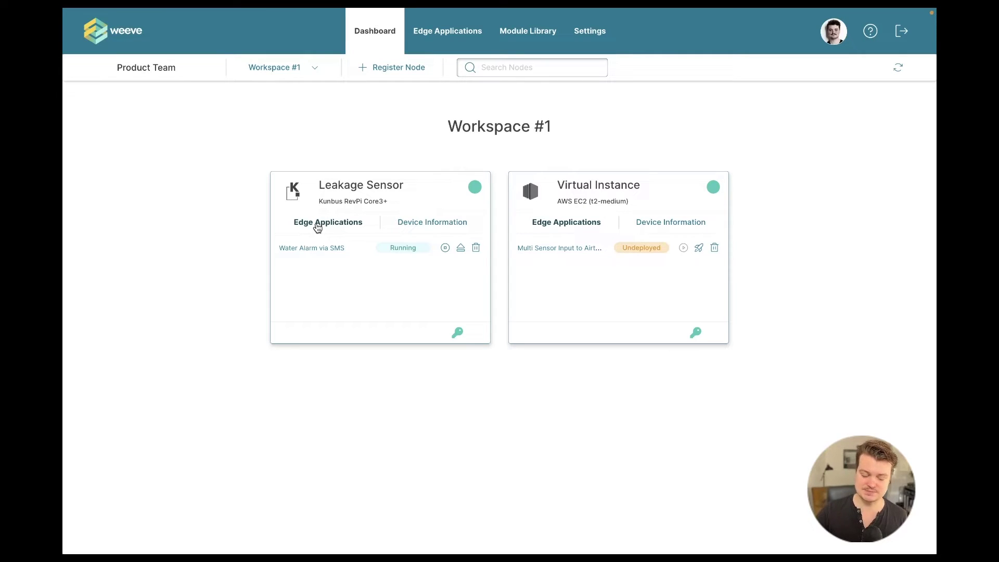
{"action": "left_click", "coordinate": [436, 223]}
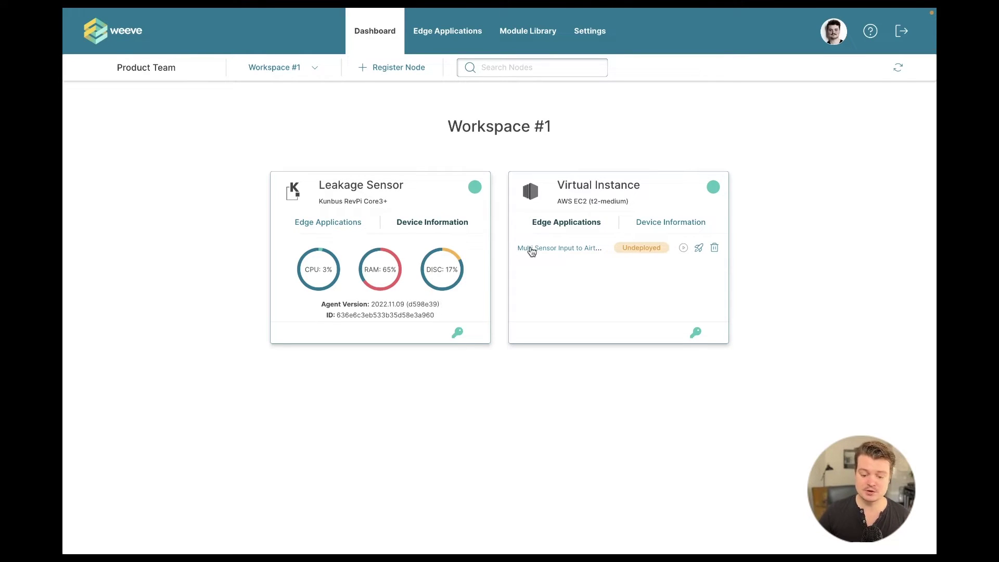
{"action": "left_click", "coordinate": [665, 225]}
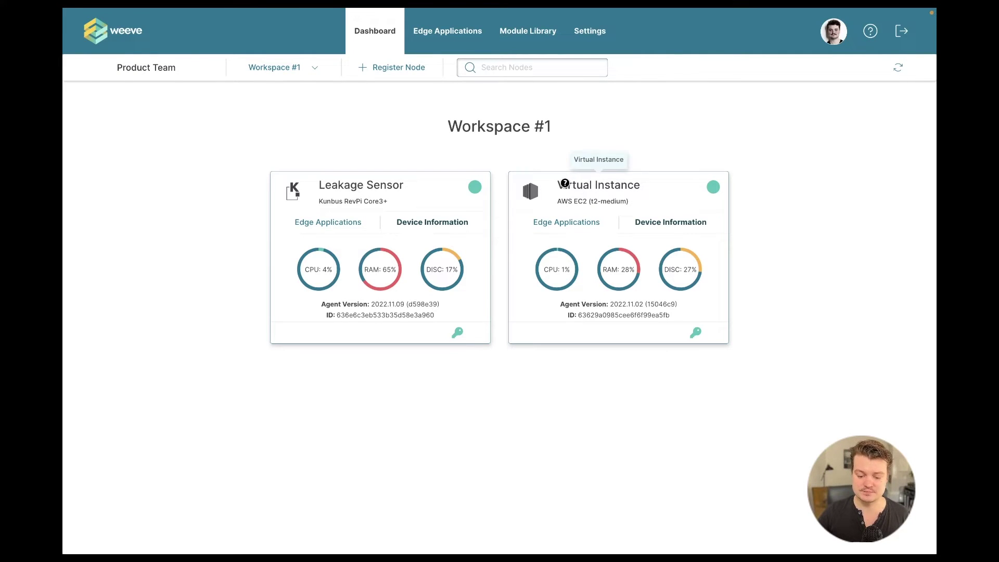
{"action": "left_click", "coordinate": [333, 225]}
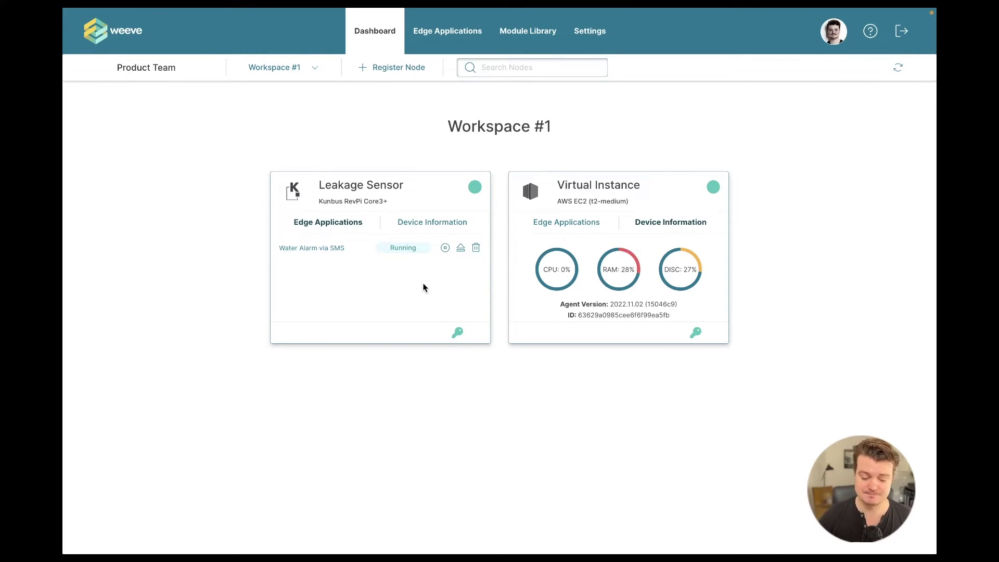
{"action": "mouse_move", "coordinate": [454, 335]}
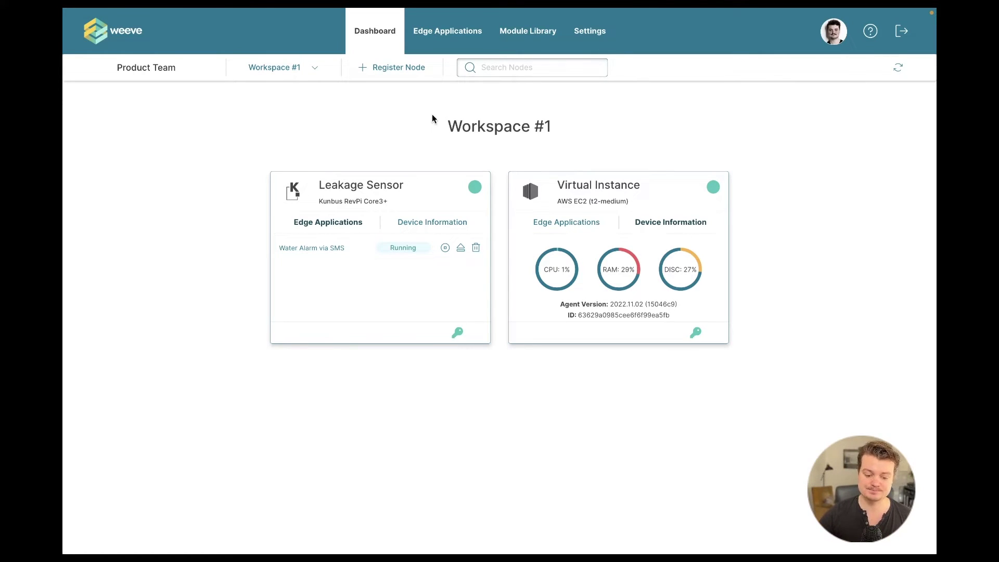
Step: Start creating a new edge application from the Edge Applications overview
{"action": "left_click", "coordinate": [443, 35]}
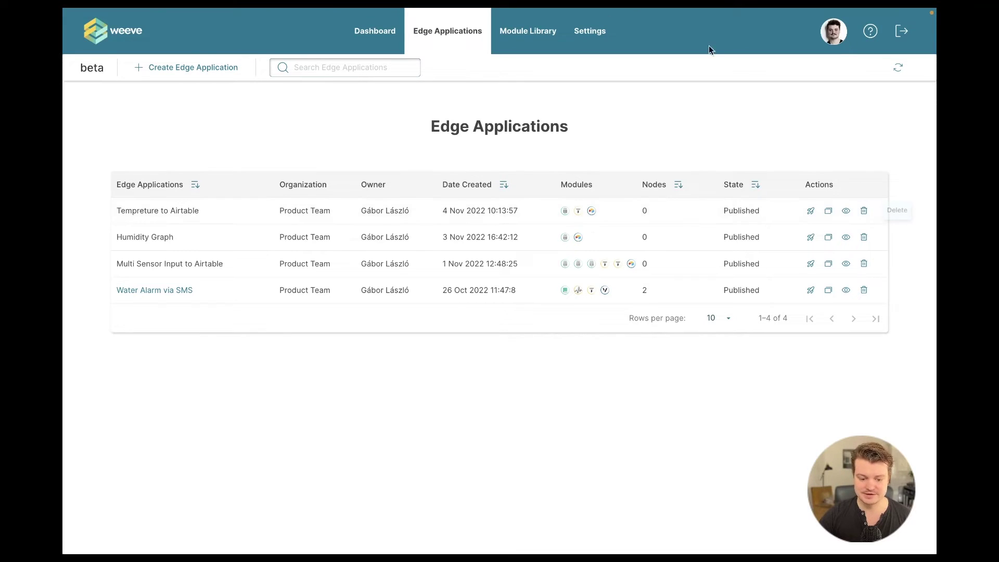
{"action": "left_click", "coordinate": [183, 71]}
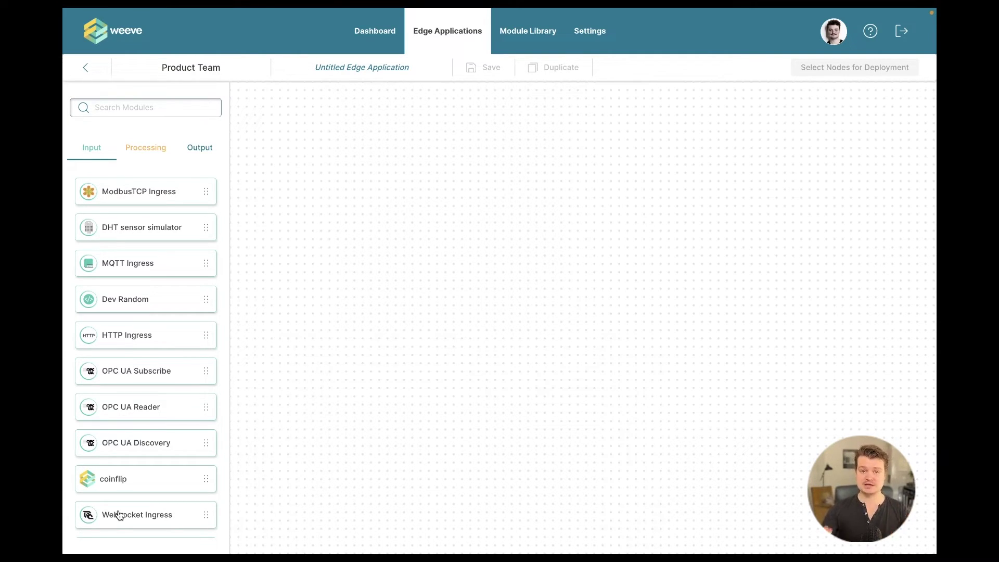
Step: Examine the available Processing, Output and Input modules for the new edge application
{"action": "left_click", "coordinate": [146, 145]}
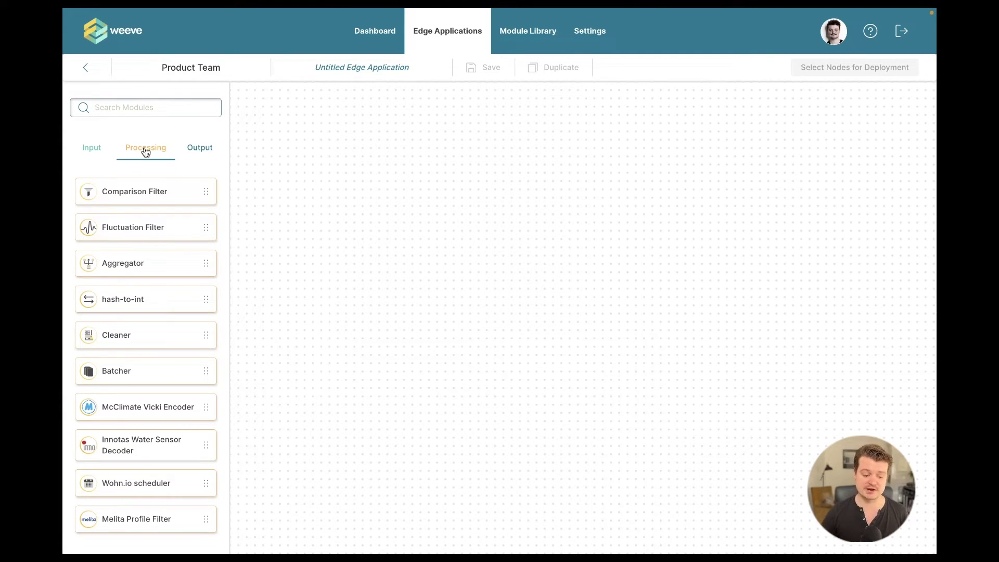
{"action": "left_click", "coordinate": [211, 149]}
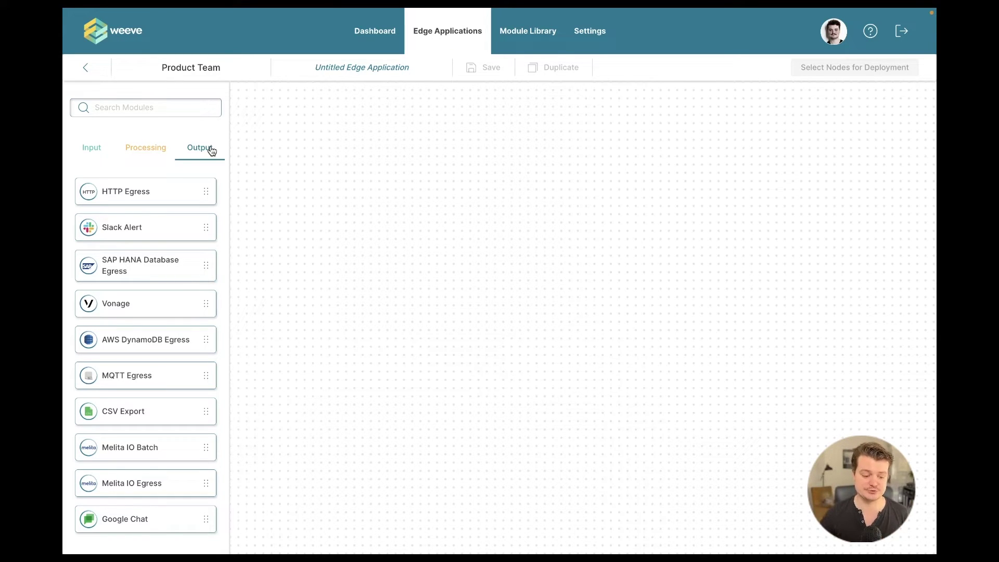
{"action": "left_click", "coordinate": [96, 148]}
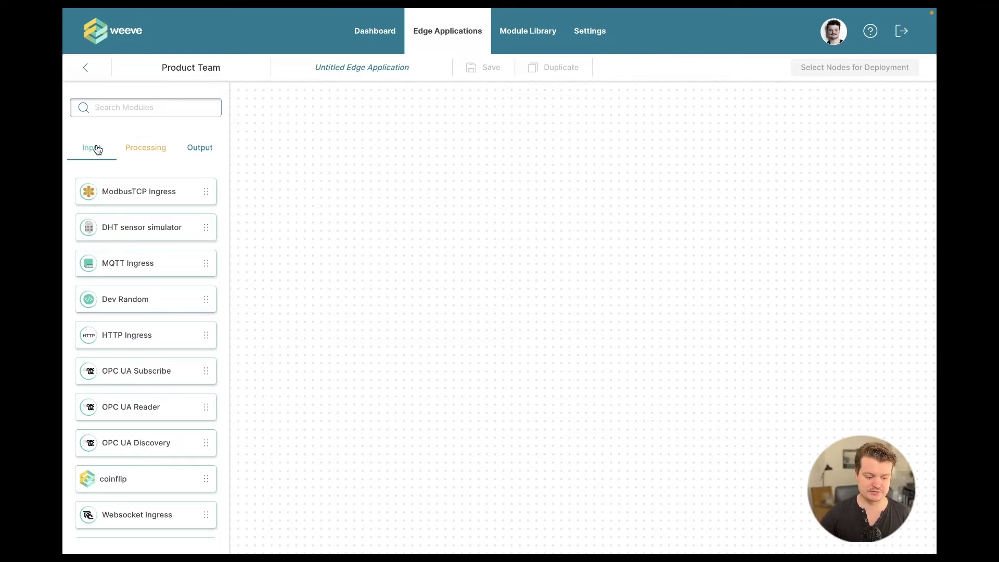
{"action": "scroll", "coordinate": [121, 248], "scroll_direction": "down", "scroll_amount": 2}
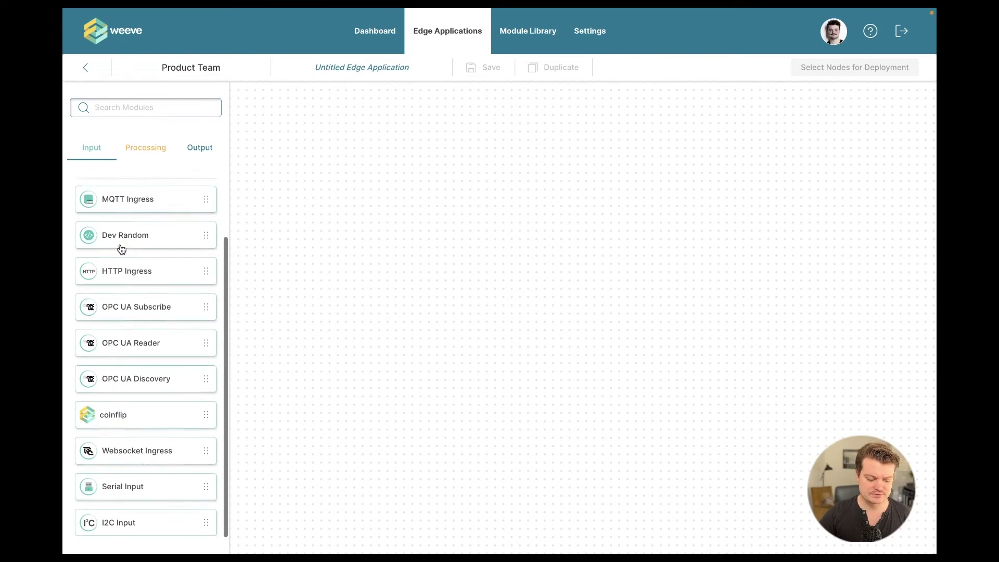
{"action": "scroll", "coordinate": [139, 342], "scroll_direction": "up", "scroll_amount": 2}
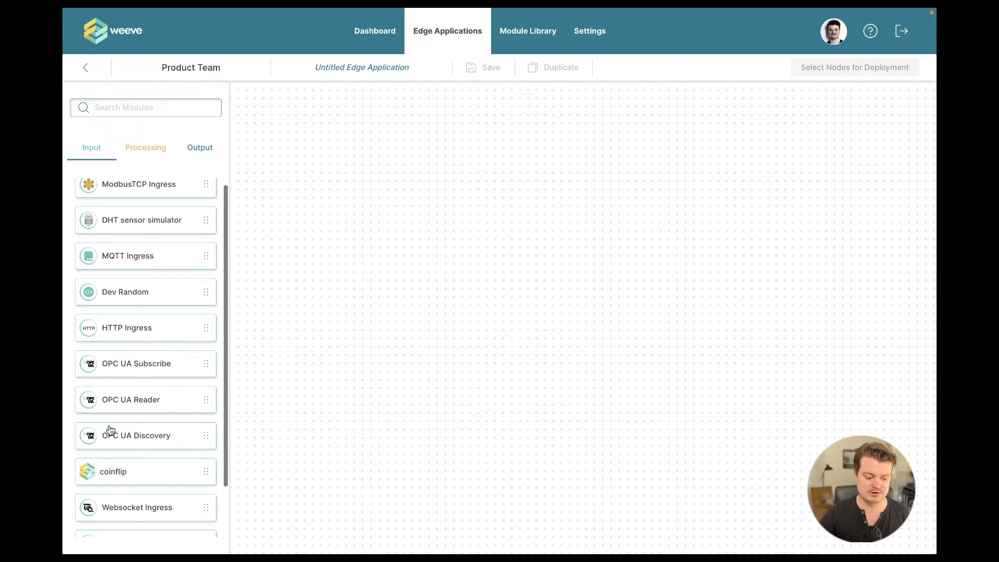
{"action": "scroll", "coordinate": [178, 261], "scroll_direction": "up", "scroll_amount": 1}
{"action": "scroll", "coordinate": [143, 342], "scroll_direction": "down", "scroll_amount": 2}
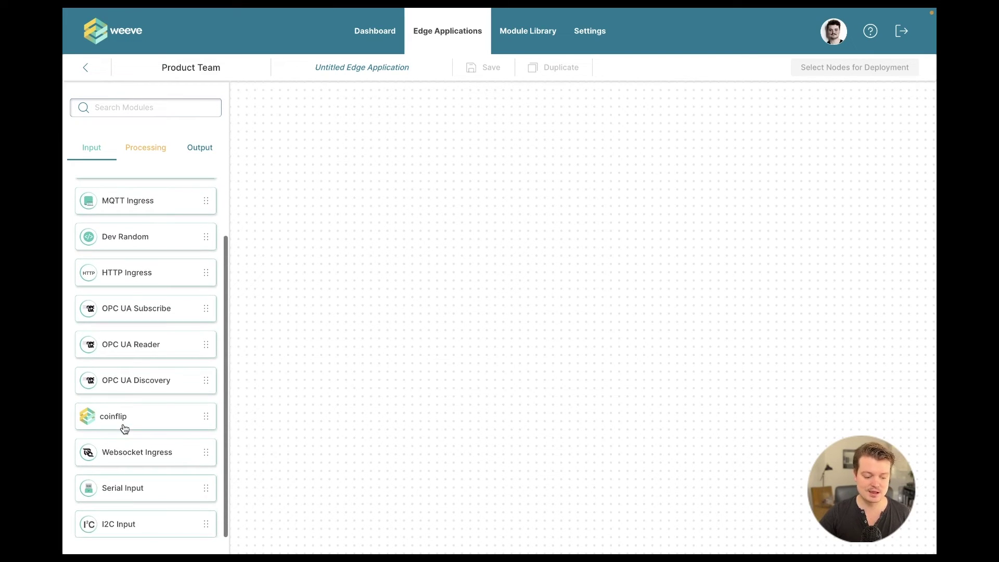
{"action": "scroll", "coordinate": [124, 427], "scroll_direction": "up", "scroll_amount": 2}
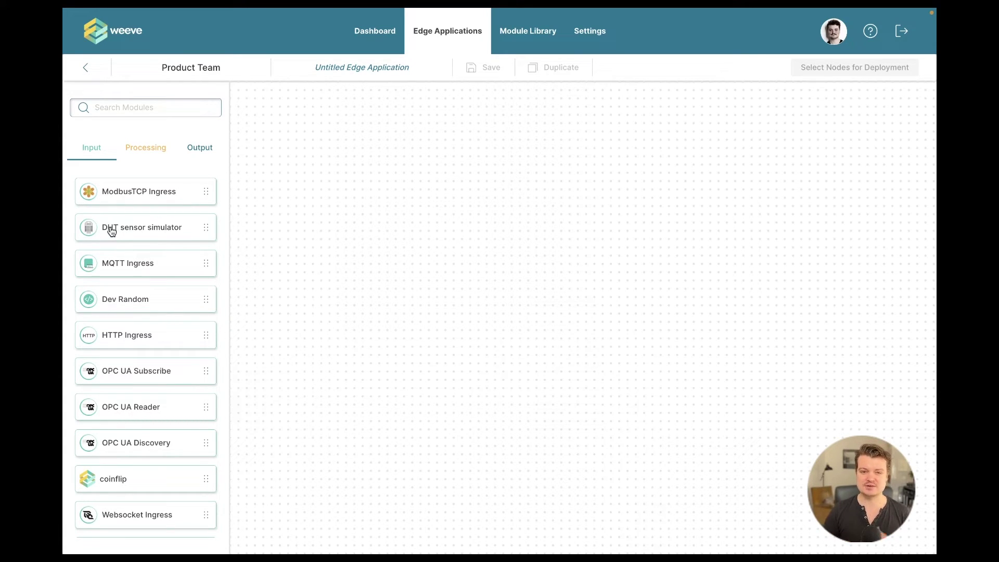
Step: Place a DHT sensor simulator input module on the canvas and apply its default settings
{"action": "left_click_drag", "start_coordinate": [112, 231], "coordinate": [415, 180]}
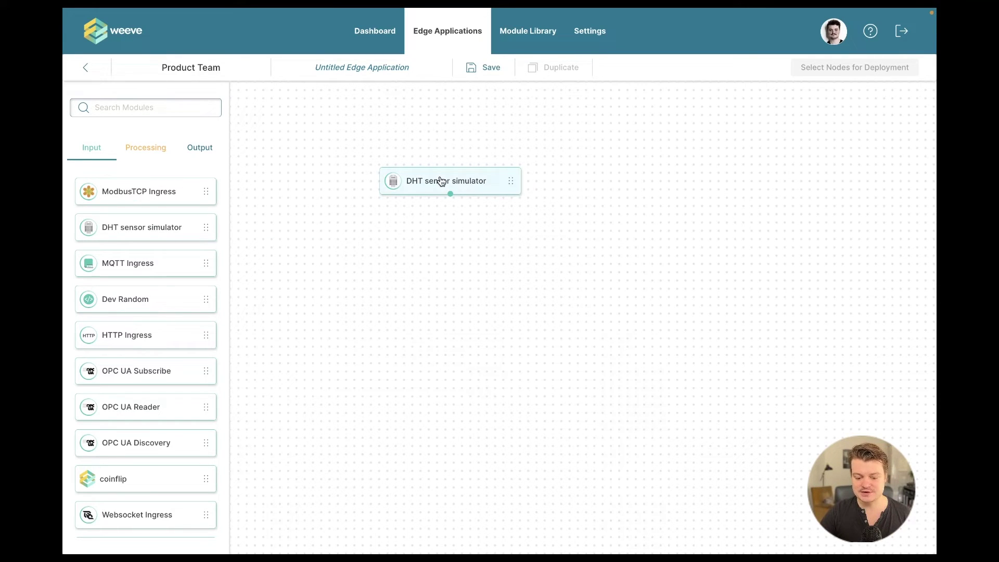
{"action": "left_click", "coordinate": [441, 181]}
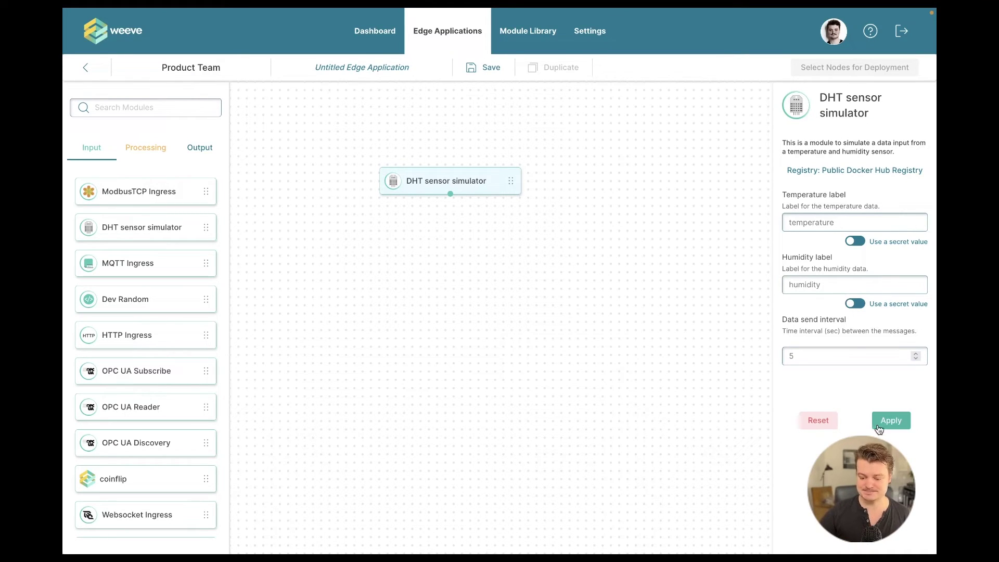
{"action": "left_click", "coordinate": [903, 420]}
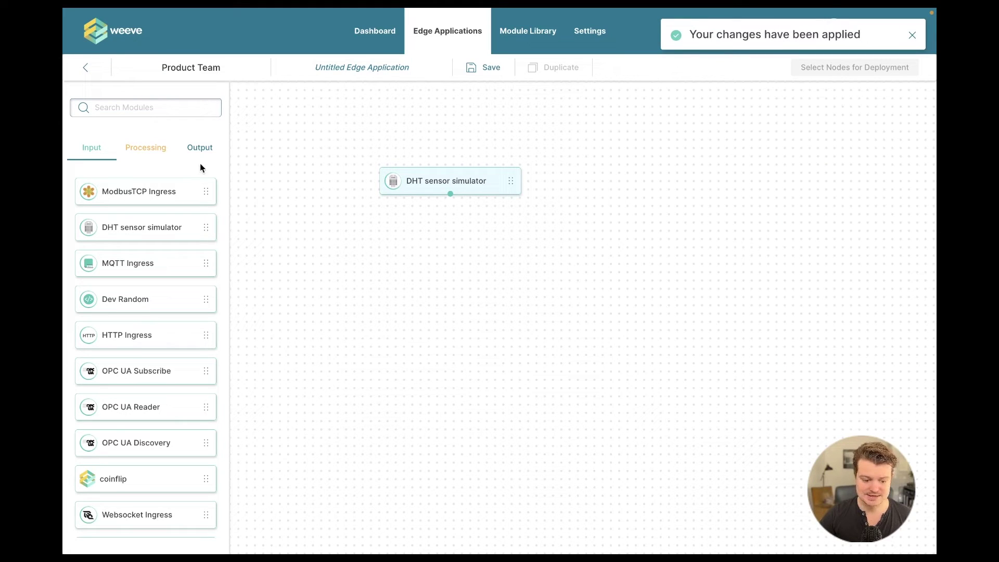
Step: Place a Comparison Filter processing module below the DHT sensor simulator and connect the simulator's output to the filter's input
{"action": "left_click", "coordinate": [150, 152]}
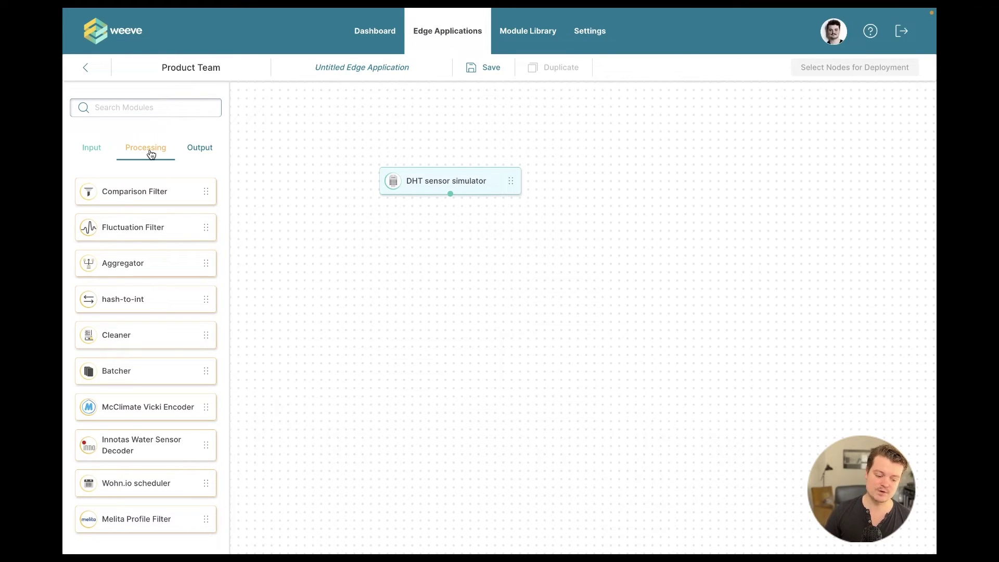
{"action": "left_click_drag", "start_coordinate": [131, 193], "coordinate": [471, 263]}
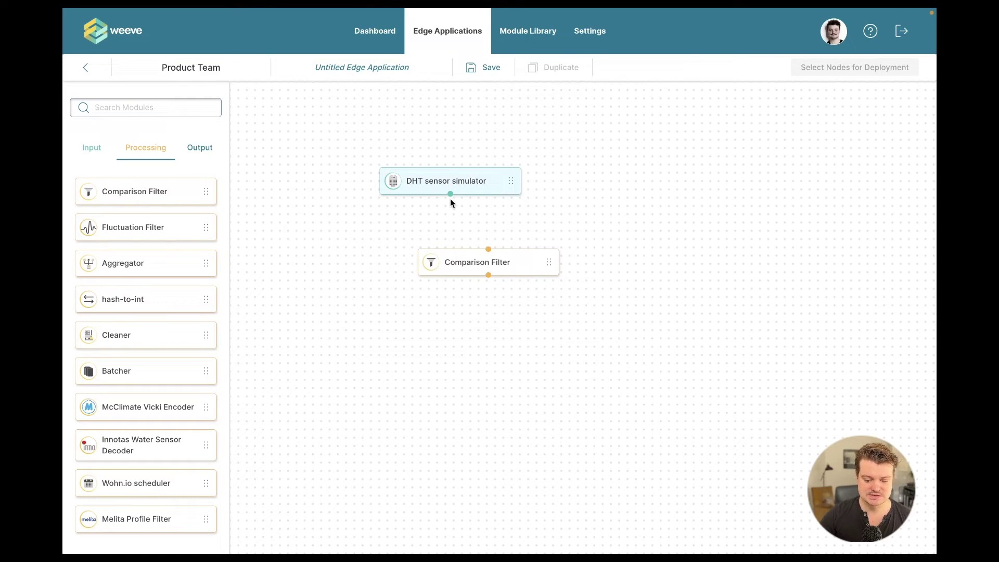
{"action": "left_click_drag", "start_coordinate": [450, 194], "coordinate": [488, 250]}
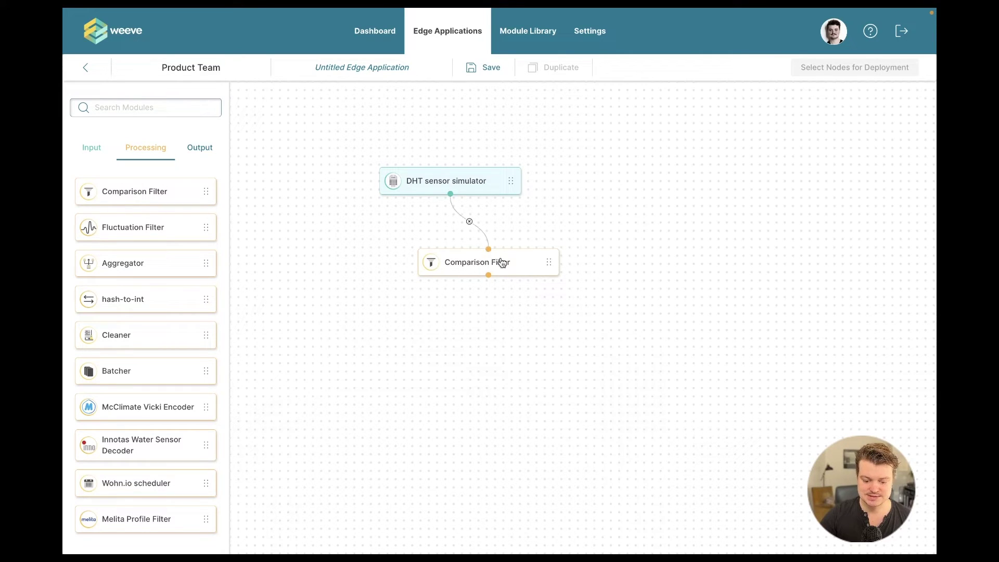
Step: Check the simulator's temperature label, set the Comparison Filter's condition to (>) greater than, and apply the filter settings
{"action": "left_click", "coordinate": [503, 264]}
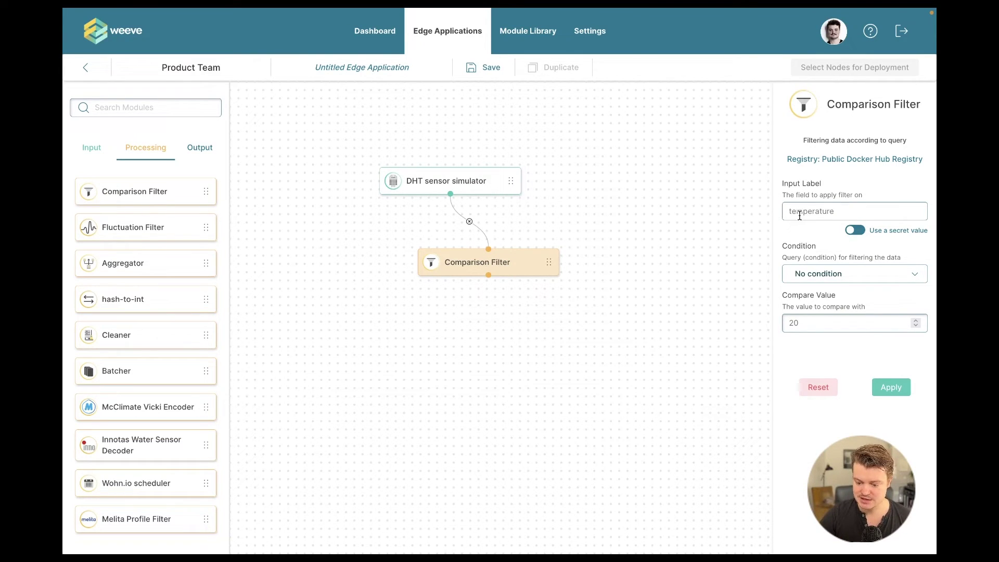
{"action": "left_click", "coordinate": [474, 188]}
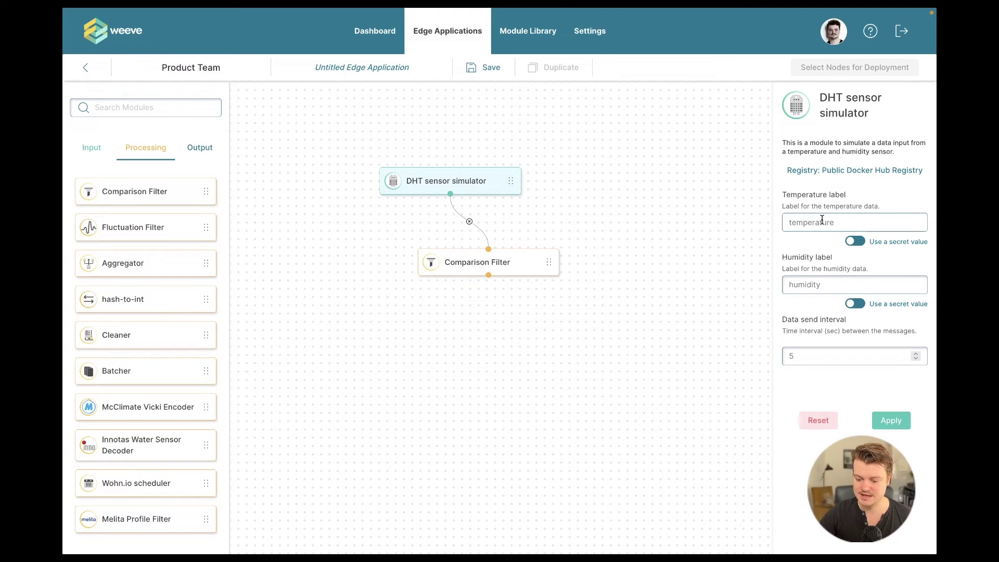
{"action": "left_click", "coordinate": [507, 271]}
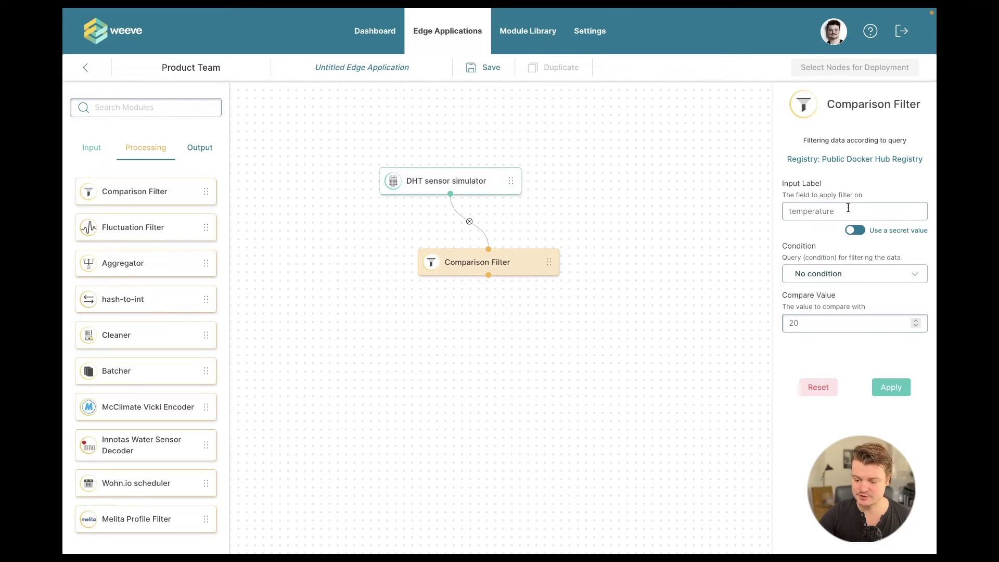
{"action": "left_click", "coordinate": [831, 276]}
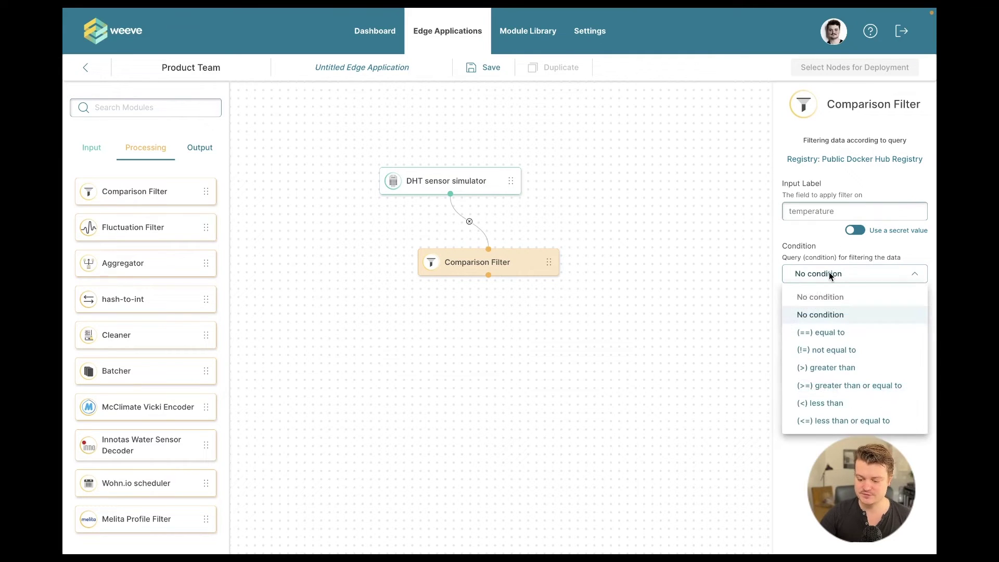
{"action": "left_click", "coordinate": [832, 367]}
{"action": "left_click", "coordinate": [889, 386]}
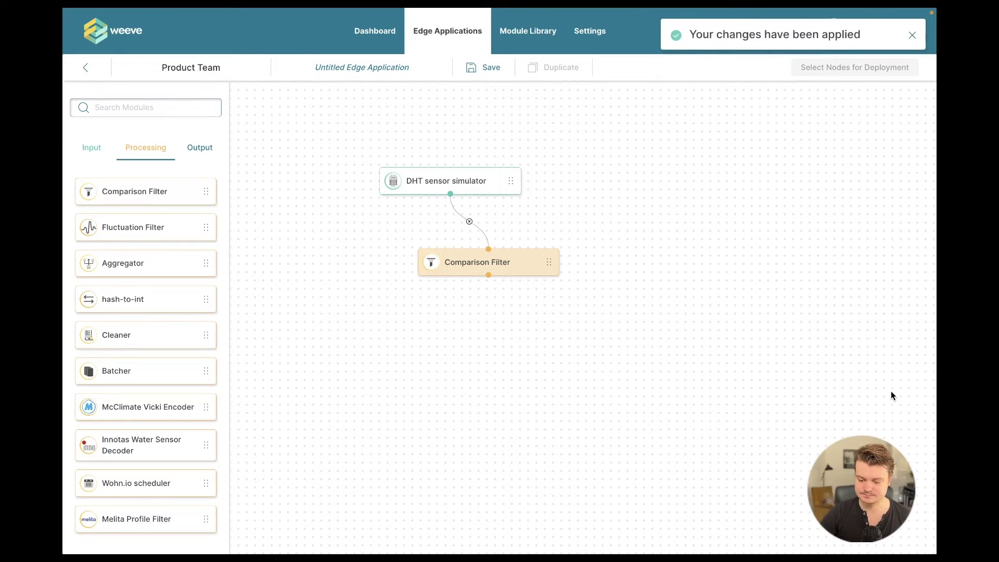
Step: Place an Airtable output module below the Comparison Filter and connect the filter's output to it
{"action": "left_click", "coordinate": [201, 149]}
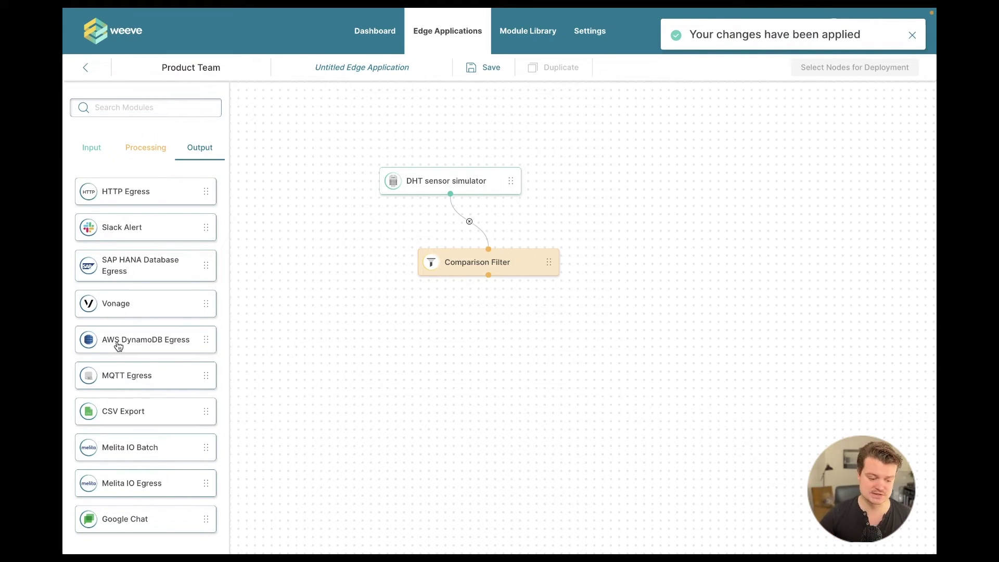
{"action": "scroll", "coordinate": [118, 344], "scroll_direction": "down", "scroll_amount": 3}
{"action": "left_click_drag", "start_coordinate": [123, 452], "coordinate": [510, 347]}
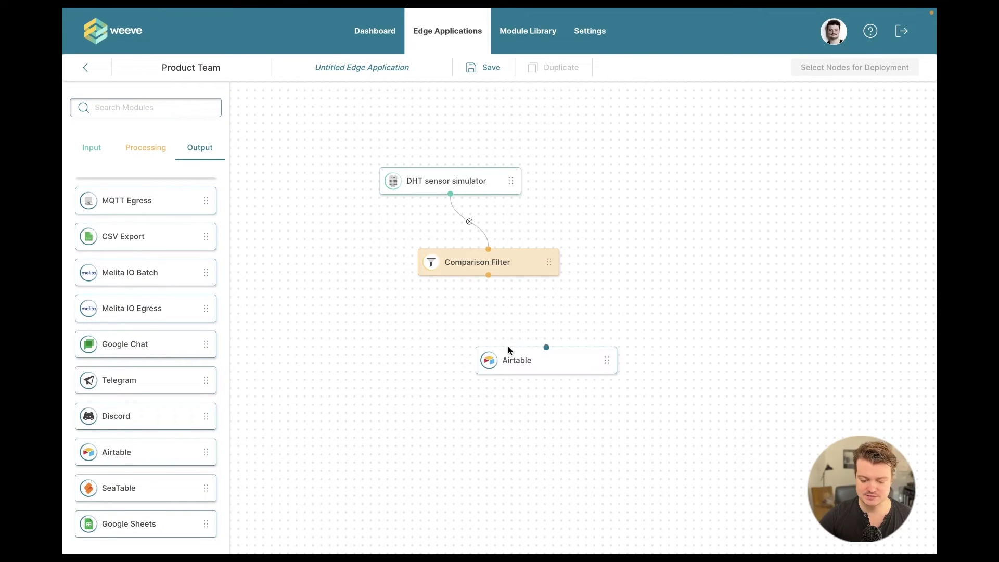
{"action": "left_click_drag", "start_coordinate": [488, 275], "coordinate": [529, 349]}
Step: Open the Airtable module's settings and set the Airtable Base ID to the stored secret Airtable Base ID
{"action": "left_click", "coordinate": [536, 363]}
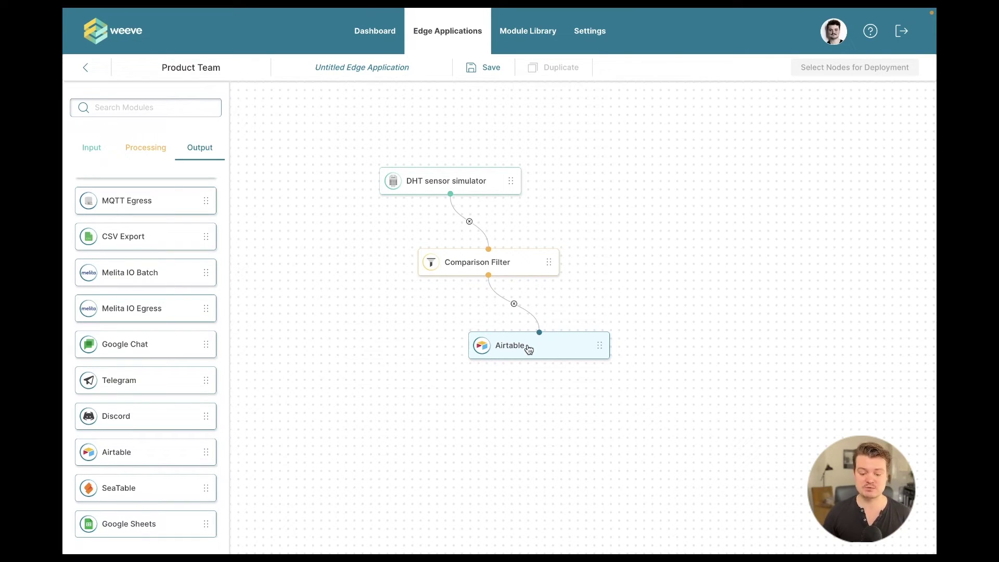
{"action": "left_click", "coordinate": [529, 349]}
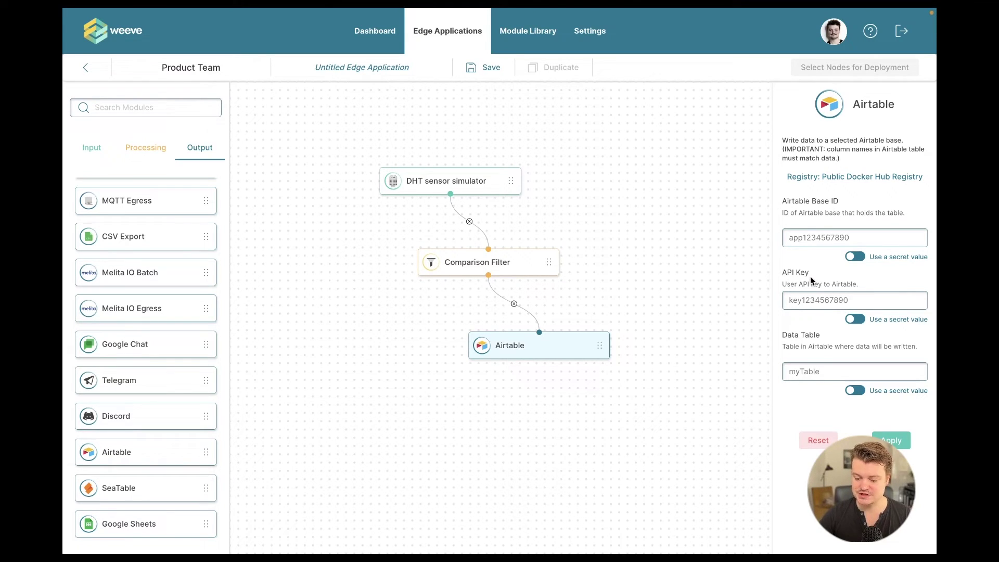
{"action": "left_click", "coordinate": [858, 262]}
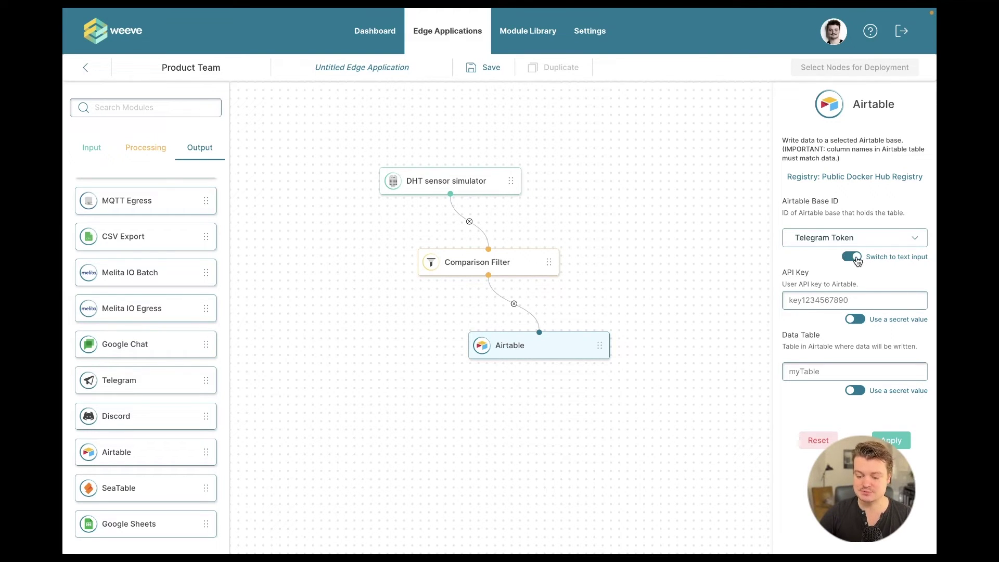
{"action": "left_click", "coordinate": [858, 262]}
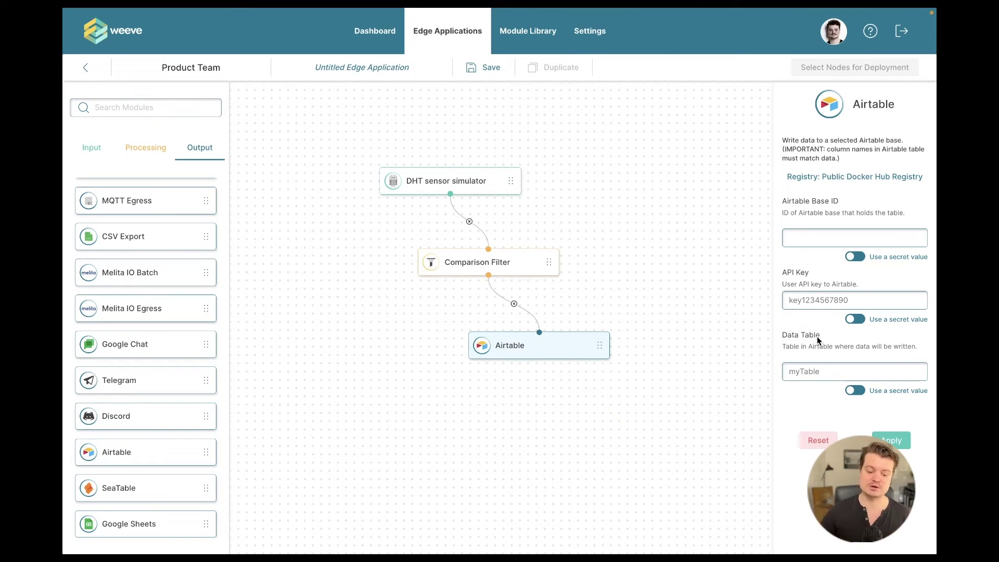
{"action": "left_click", "coordinate": [861, 262]}
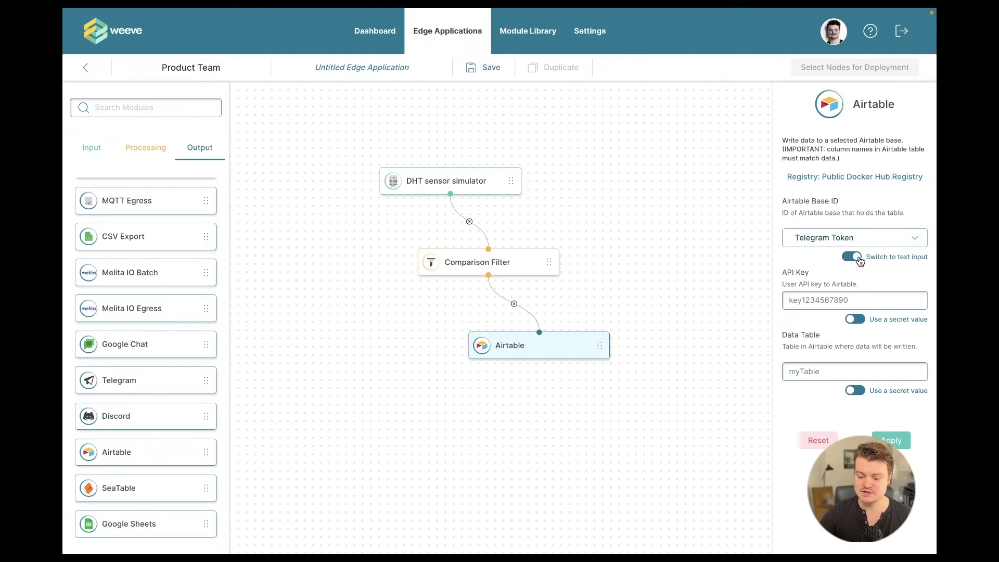
{"action": "left_click", "coordinate": [840, 238]}
{"action": "left_click", "coordinate": [827, 403]}
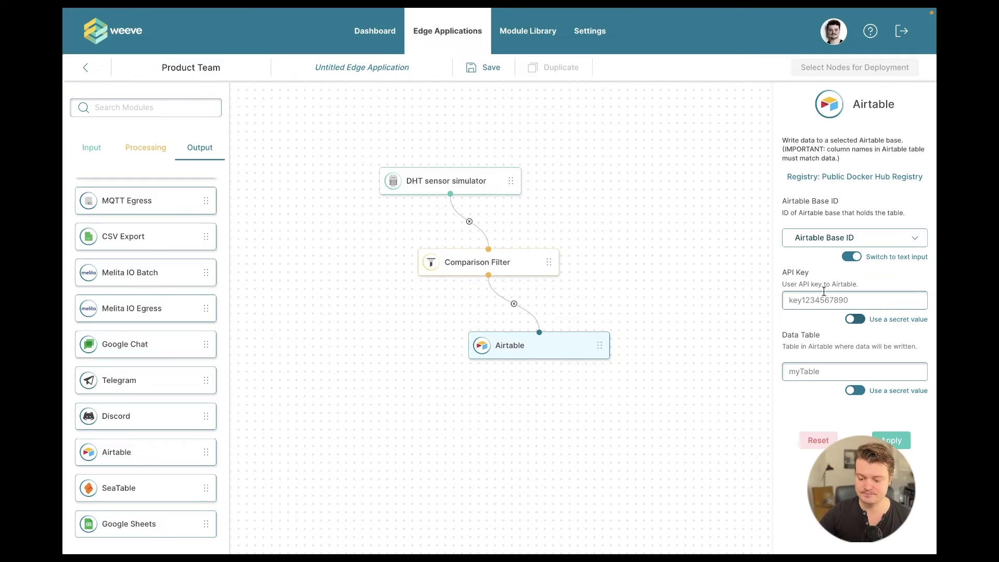
Step: Set the Airtable module's API Key field to use the stored secret Airtable API Key
{"action": "left_click", "coordinate": [860, 321]}
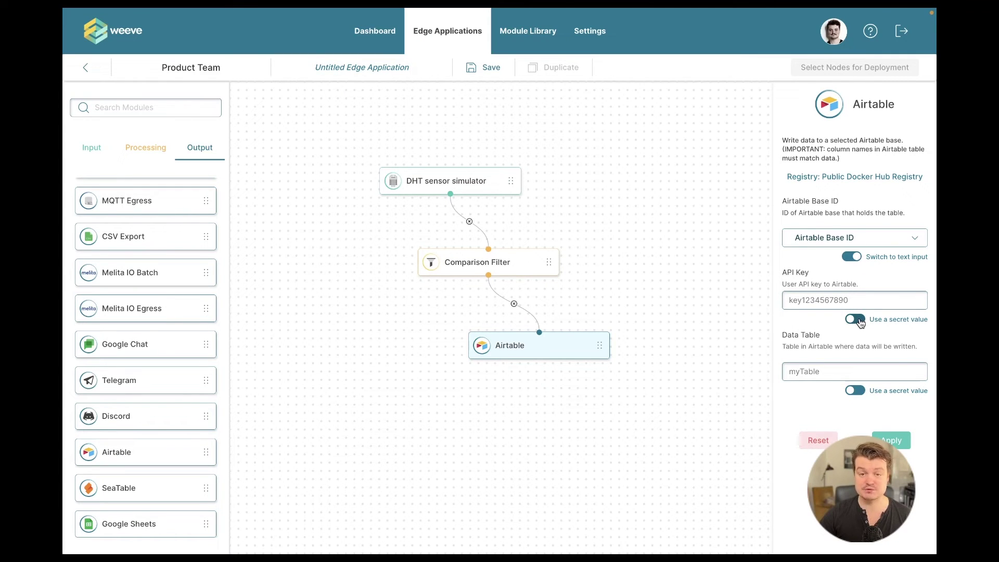
{"action": "left_click", "coordinate": [844, 301]}
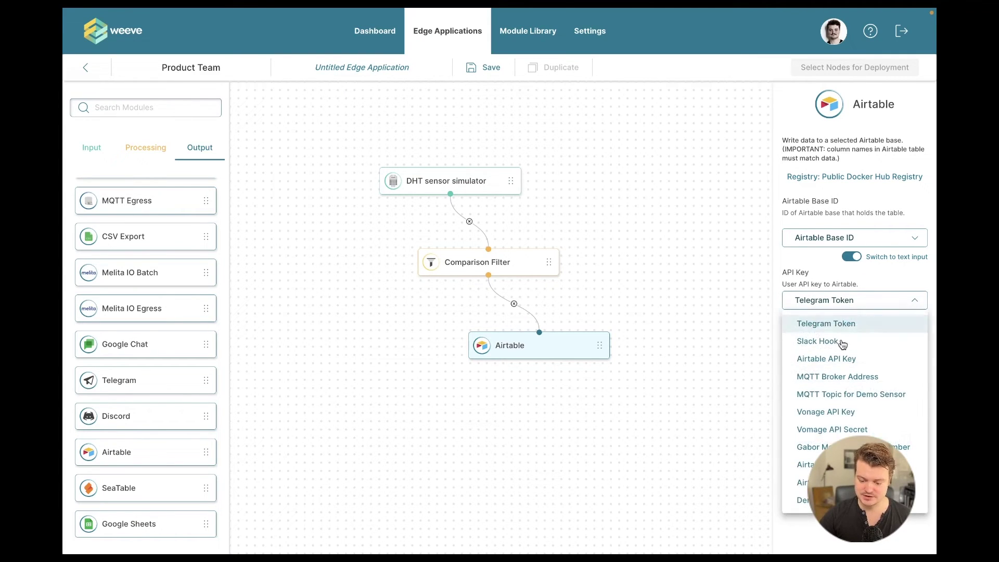
{"action": "left_click", "coordinate": [832, 359]}
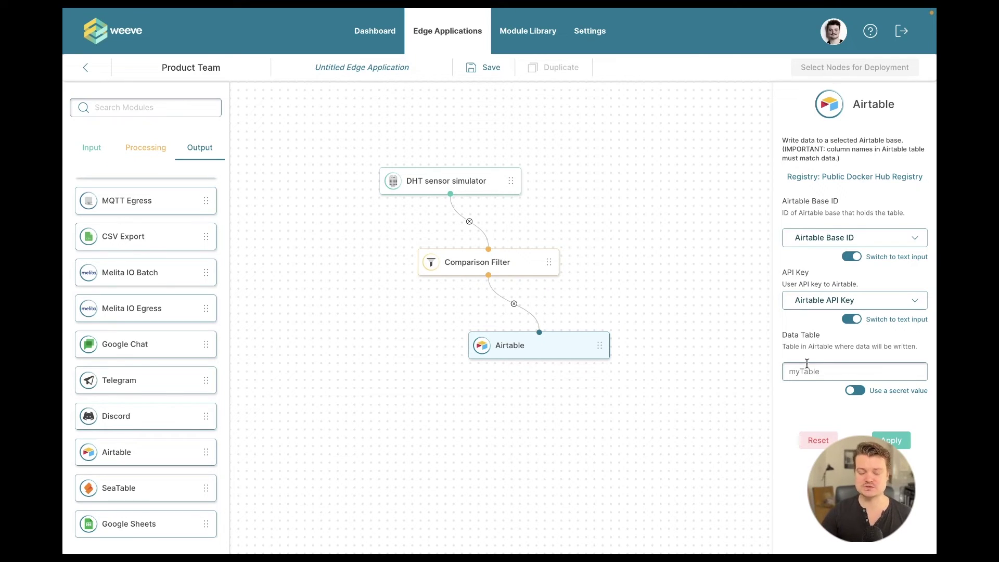
Step: Set the Airtable module's Data Table to the stored secret Airtable Table ID and apply the module settings
{"action": "left_click", "coordinate": [853, 391]}
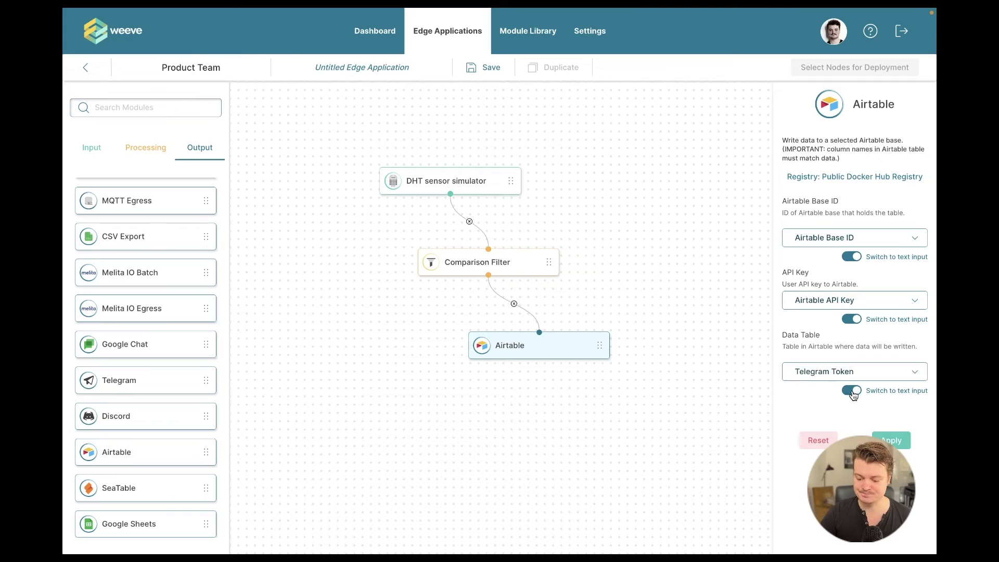
{"action": "left_click", "coordinate": [839, 374]}
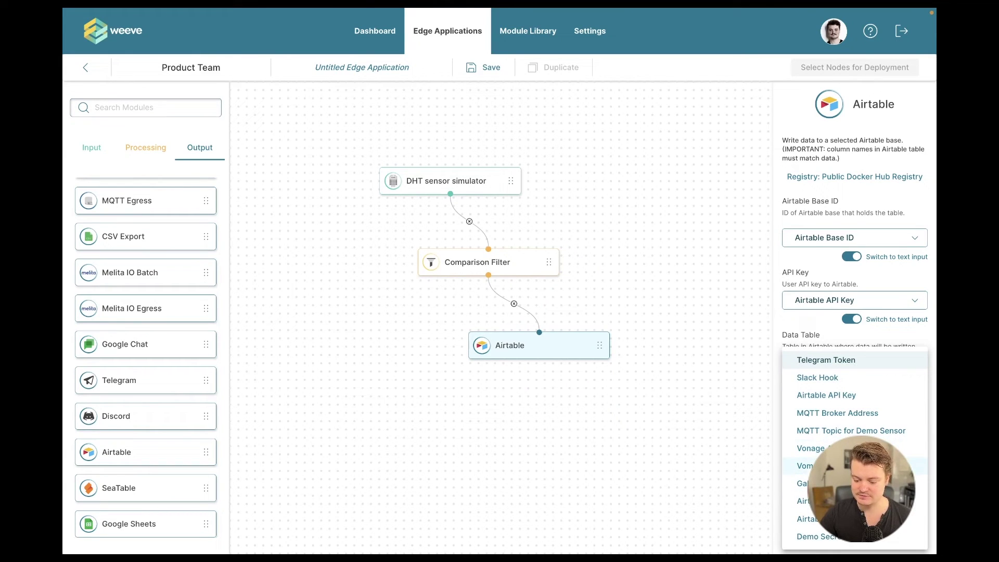
{"action": "left_click", "coordinate": [843, 519]}
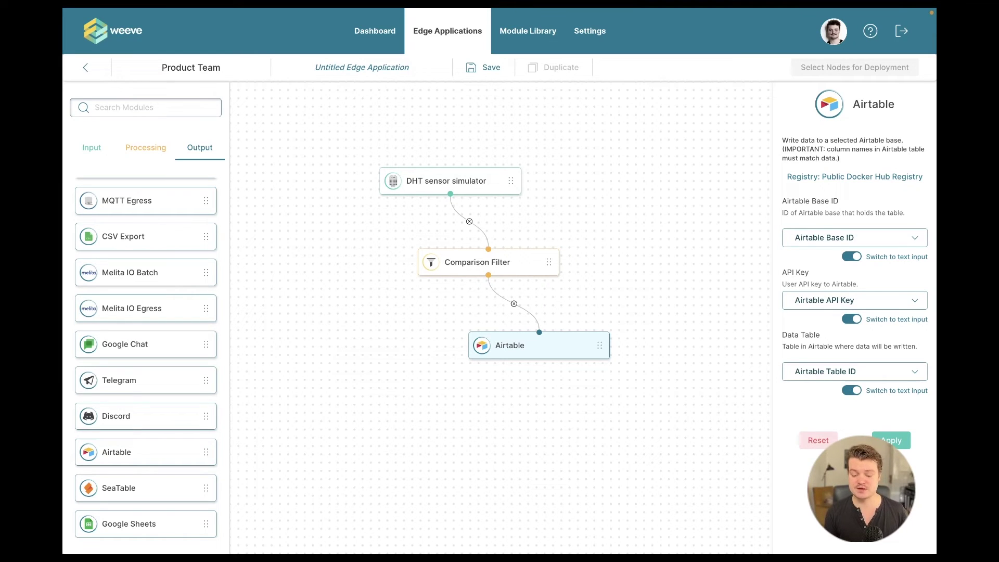
{"action": "left_click", "coordinate": [890, 441]}
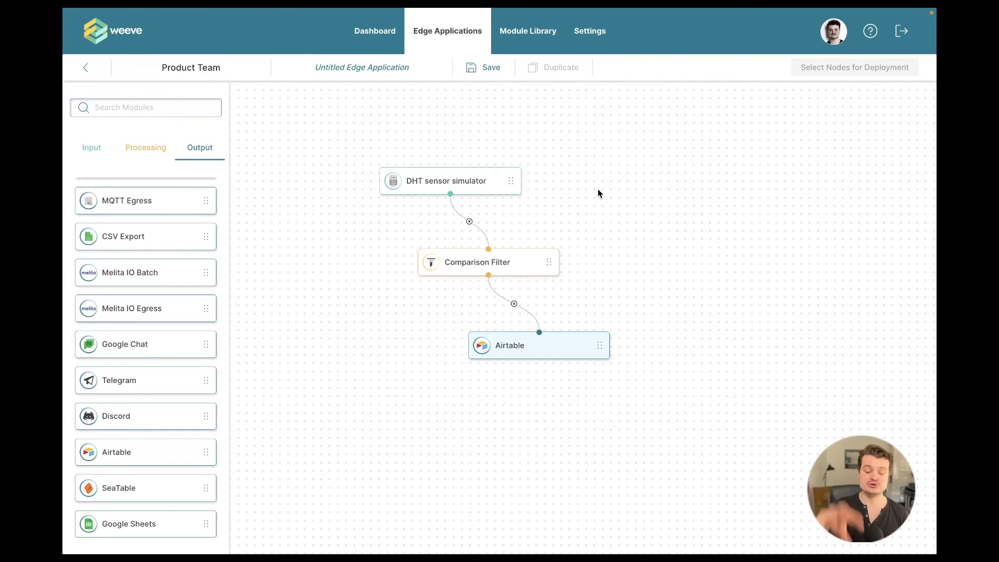
Step: Open the Product Team organization in the settings and look over its workspaces and stored secrets
{"action": "left_click", "coordinate": [595, 43]}
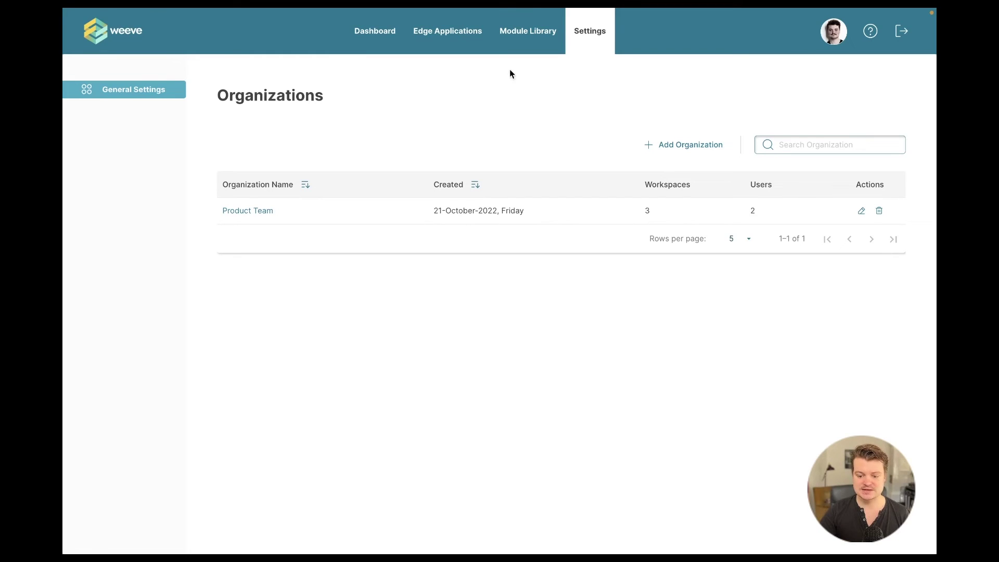
{"action": "left_click", "coordinate": [255, 211]}
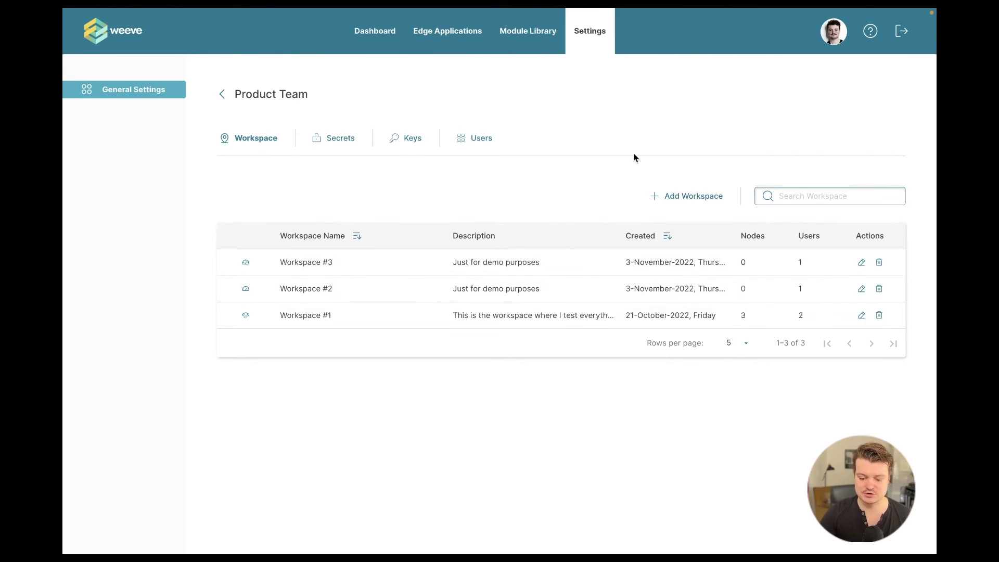
{"action": "left_click", "coordinate": [337, 141]}
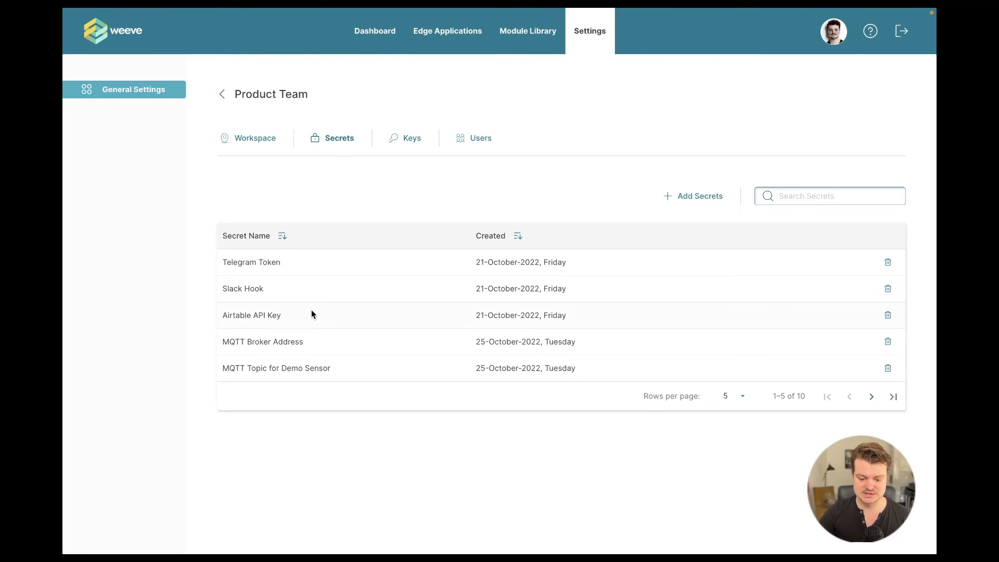
Step: Load the organization key file Product-Team.txt for transfer to the nodes
{"action": "left_click", "coordinate": [408, 139]}
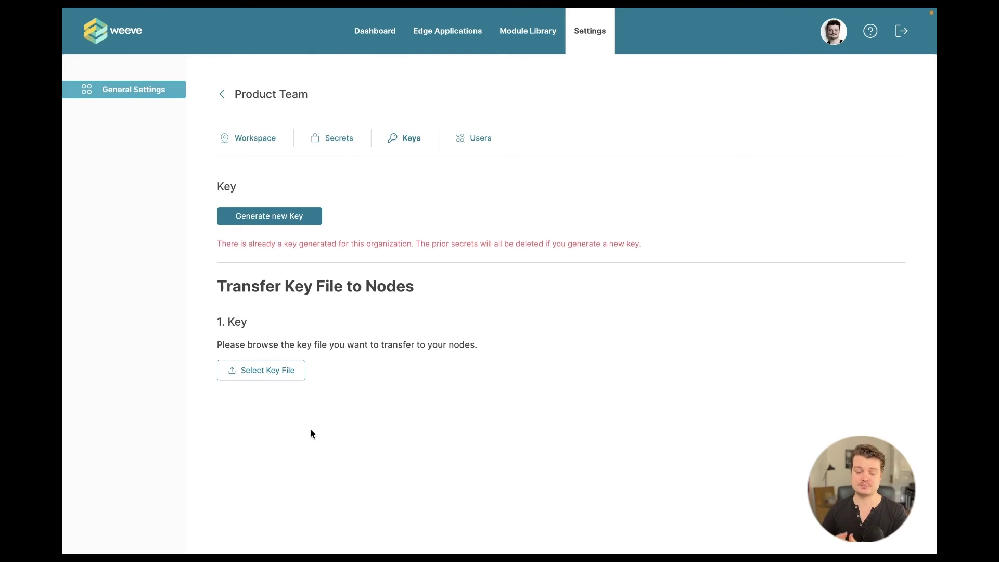
{"action": "left_click", "coordinate": [280, 380]}
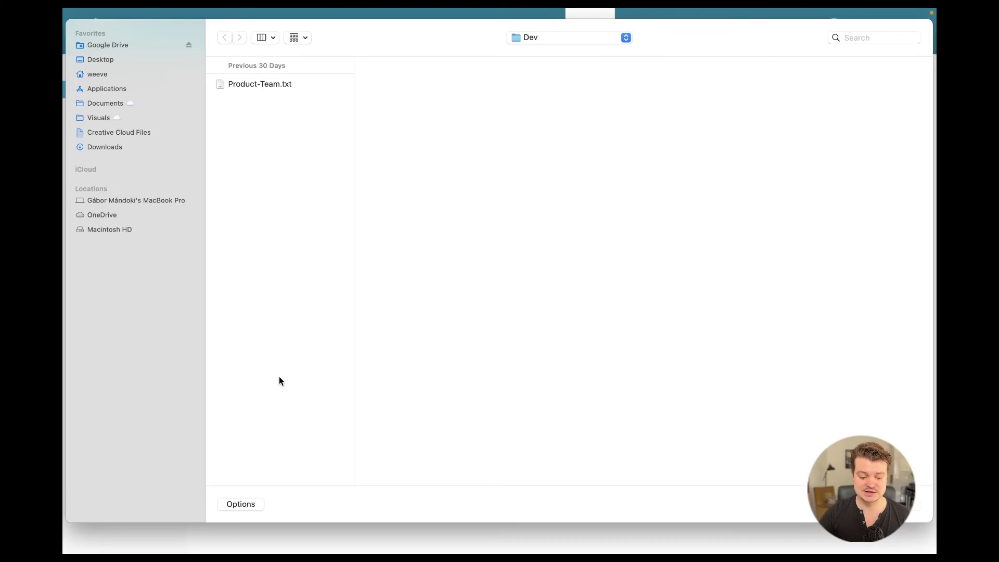
{"action": "left_click", "coordinate": [266, 86]}
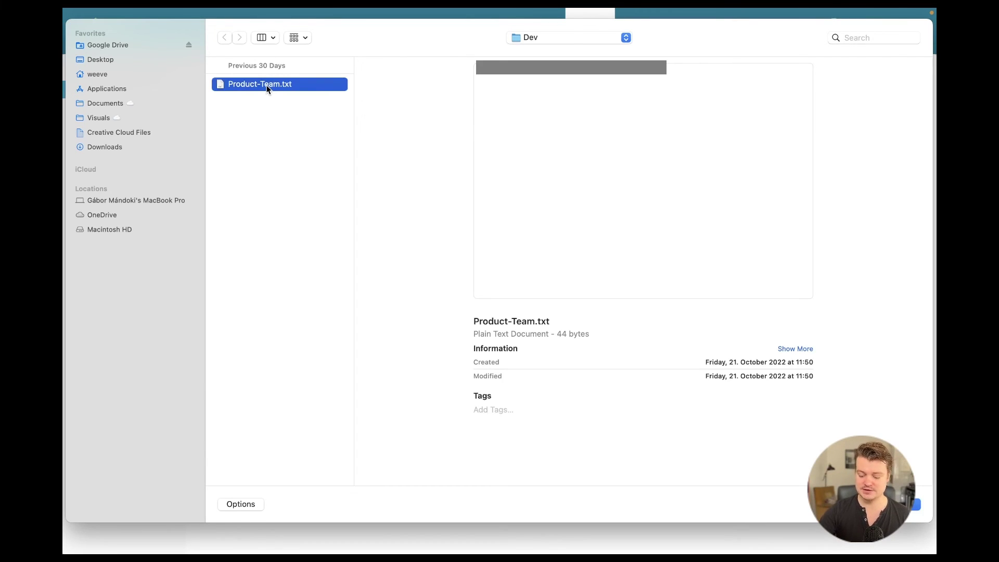
{"action": "double_click", "coordinate": [267, 86]}
{"action": "scroll", "coordinate": [374, 315], "scroll_direction": "down", "scroll_amount": 2}
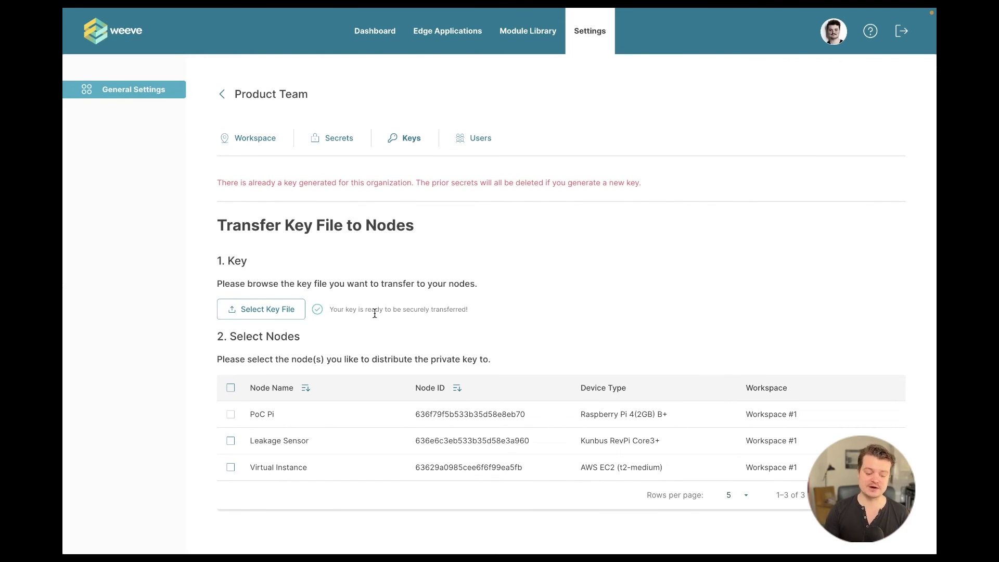
Step: Select the Leakage Sensor and Virtual Instance nodes for the key transfer and clear the selection again
{"action": "left_click", "coordinate": [231, 388]}
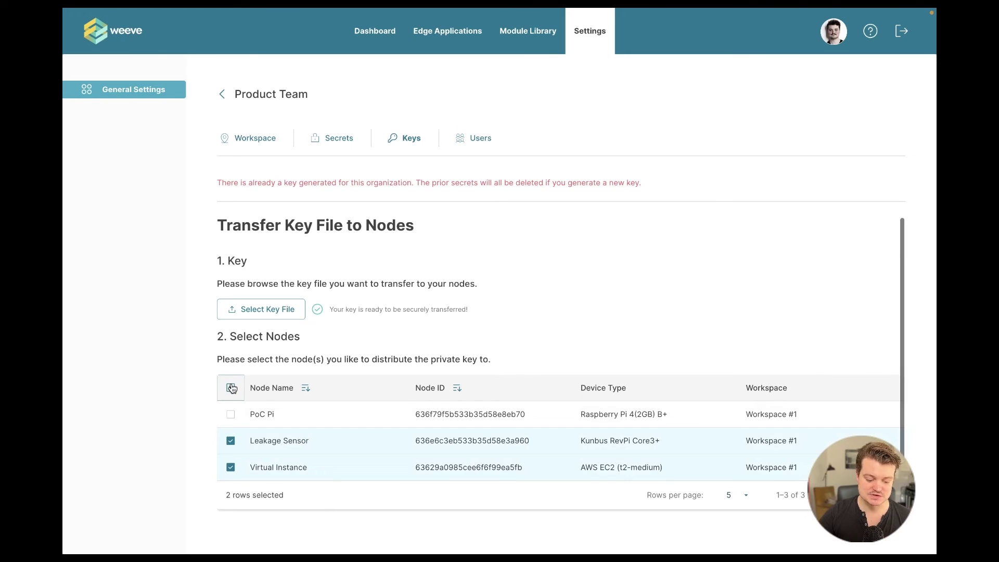
{"action": "scroll", "coordinate": [359, 414], "scroll_direction": "down", "scroll_amount": 1}
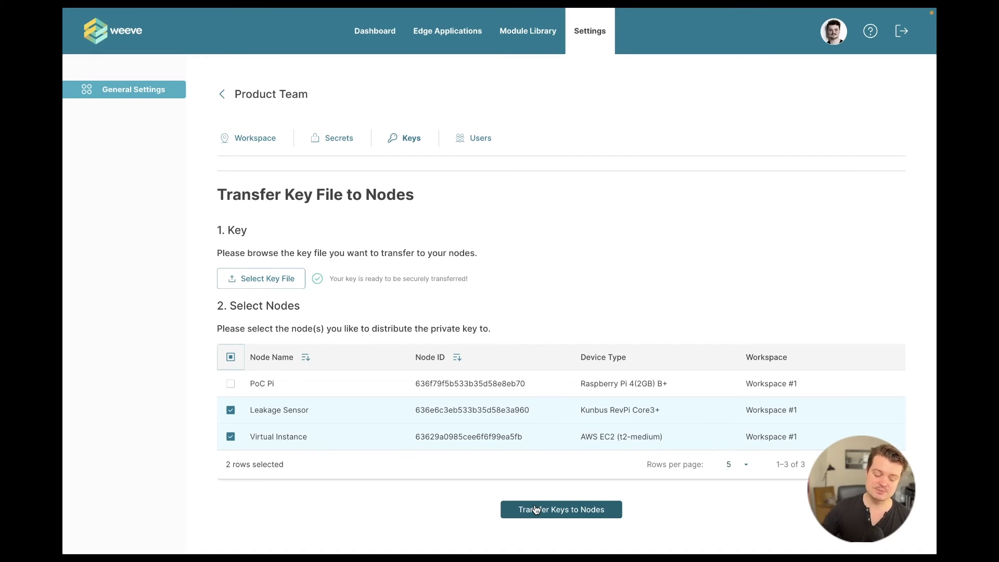
{"action": "left_click", "coordinate": [231, 358]}
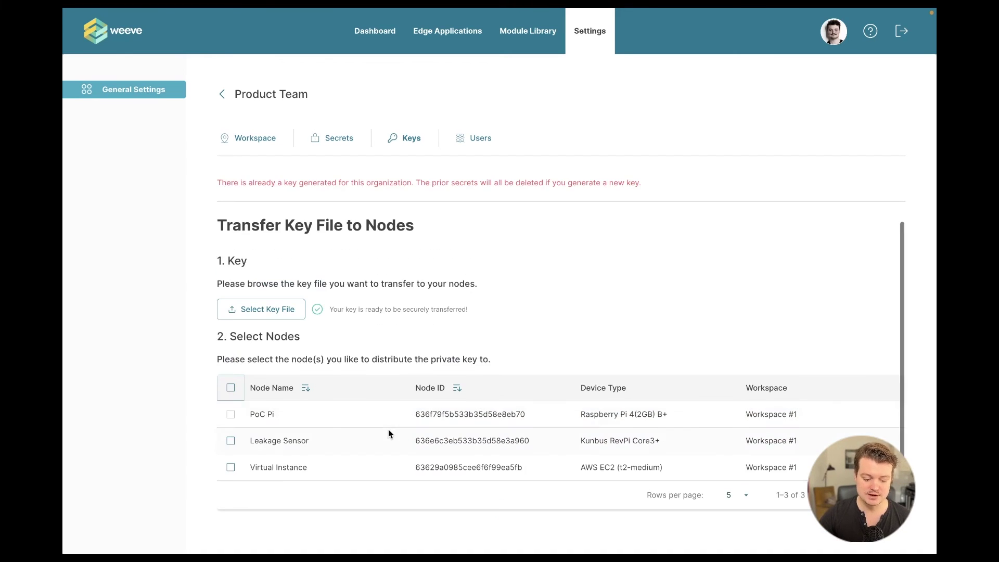
{"action": "scroll", "coordinate": [388, 429], "scroll_direction": "up", "scroll_amount": 3}
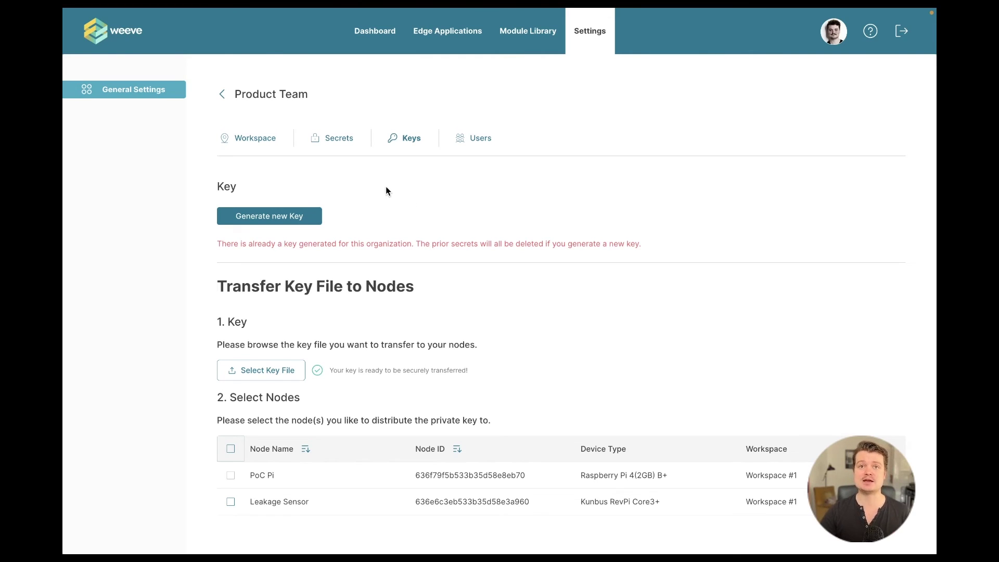
Step: Return to the organization's secrets and set the list to 20 rows per page
{"action": "left_click", "coordinate": [341, 149]}
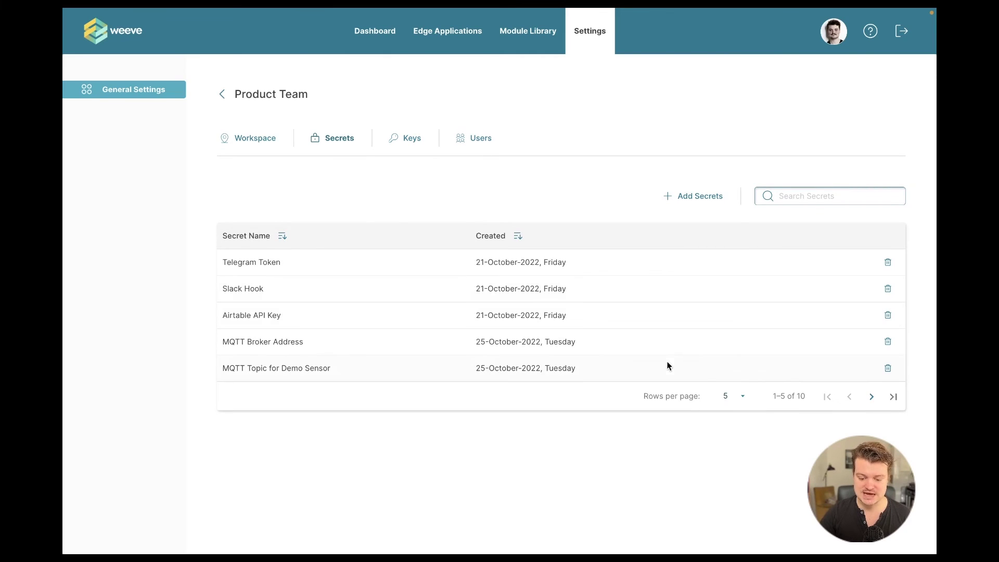
{"action": "left_click", "coordinate": [741, 396]}
{"action": "left_click", "coordinate": [725, 458]}
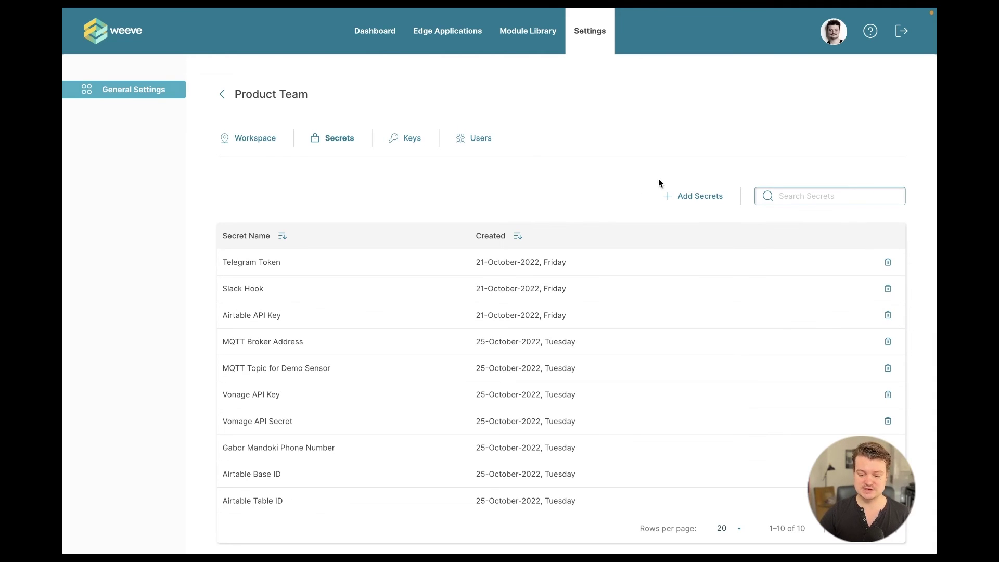
Step: Start adding a new secret and fill in its organization key from the file Product-Team.txt
{"action": "left_click", "coordinate": [696, 197]}
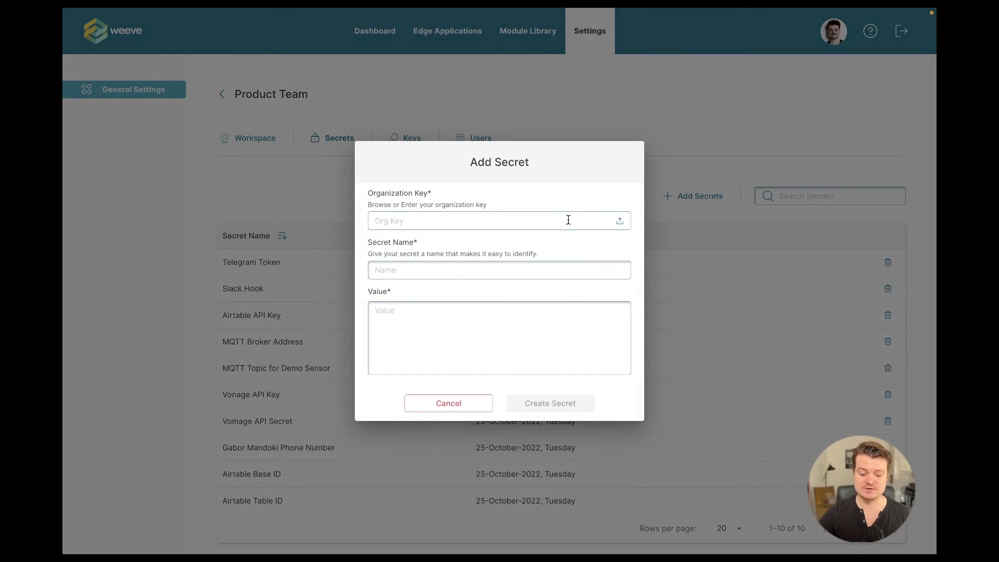
{"action": "left_click", "coordinate": [620, 222]}
{"action": "left_click", "coordinate": [265, 85]}
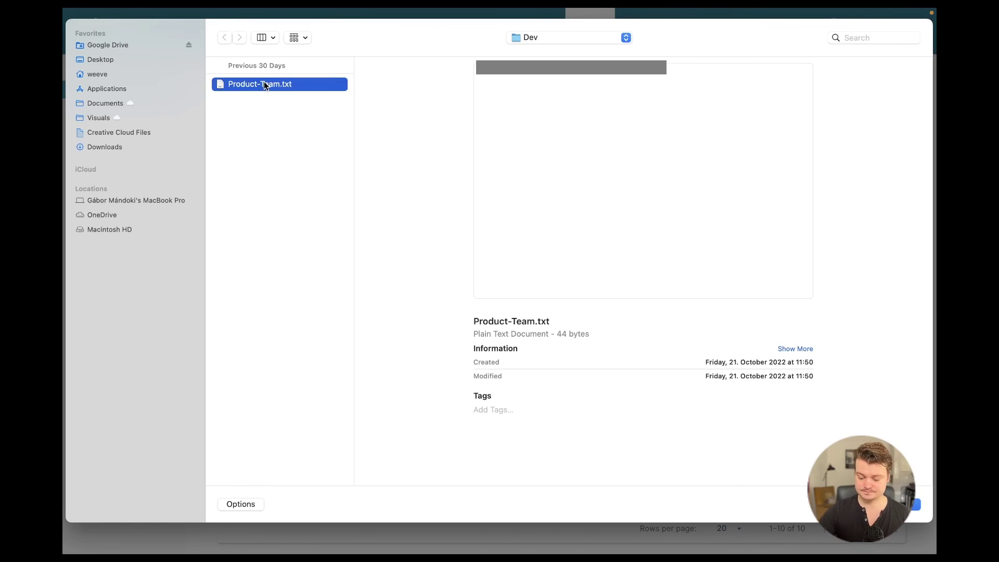
{"action": "double_click", "coordinate": [264, 82]}
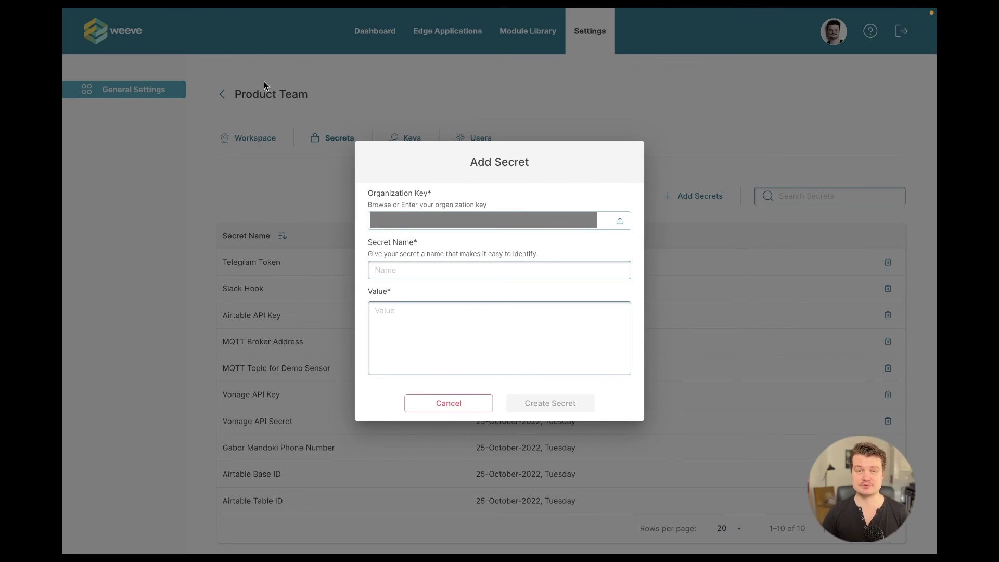
Step: Name the new secret Demo Secret, enter its secret value, and create it
{"action": "left_click", "coordinate": [396, 269]}
{"action": "type", "text": "De"}
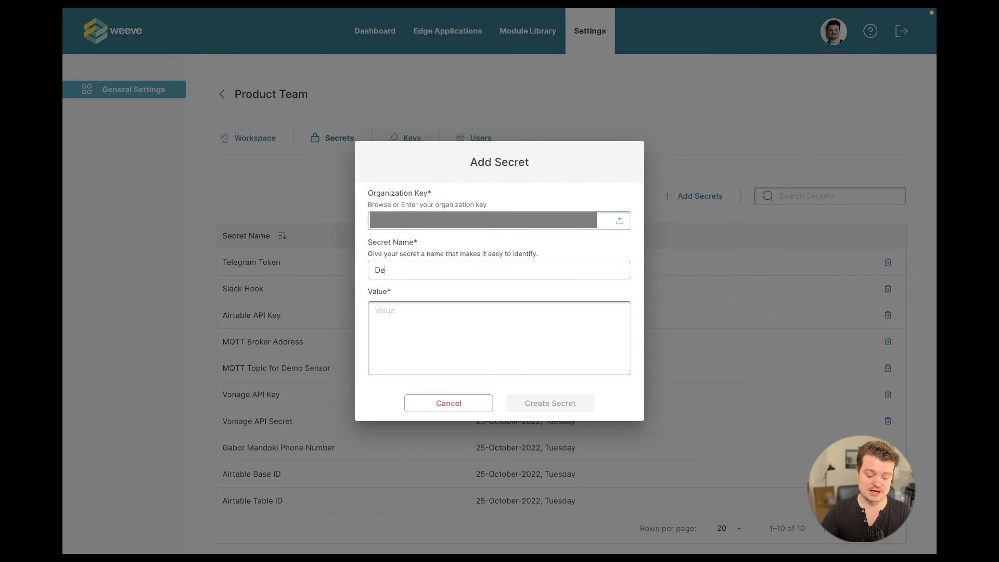
{"action": "type", "text": "mo Secrezt"}
{"action": "key", "text": "Tab"}
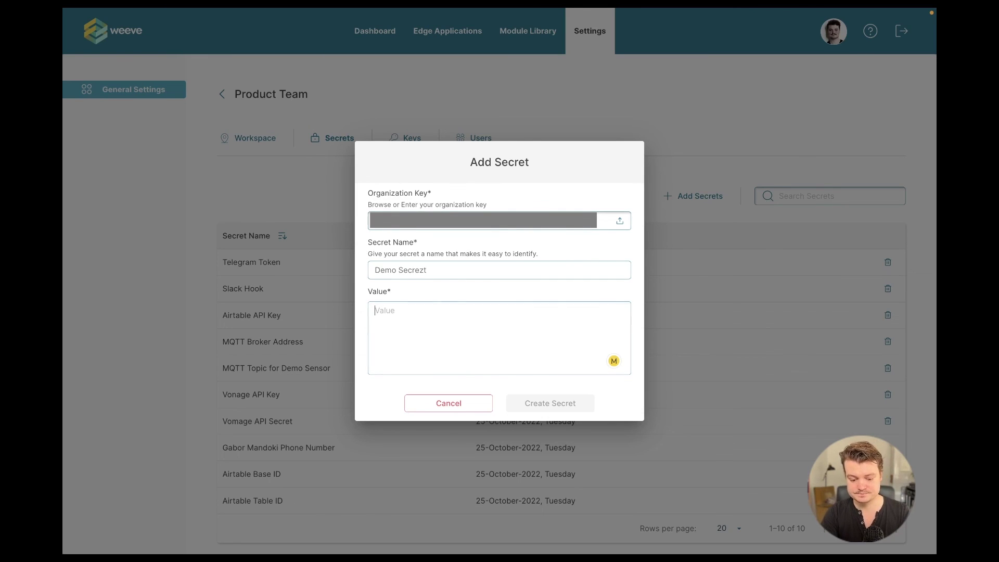
{"action": "key", "text": "shift+Tab"}
{"action": "key", "text": "BackSpace"}
{"action": "key", "text": "BackSpace"}
{"action": "type", "text": "t"}
{"action": "key", "text": "Tab"}
{"action": "type", "text": "password"}
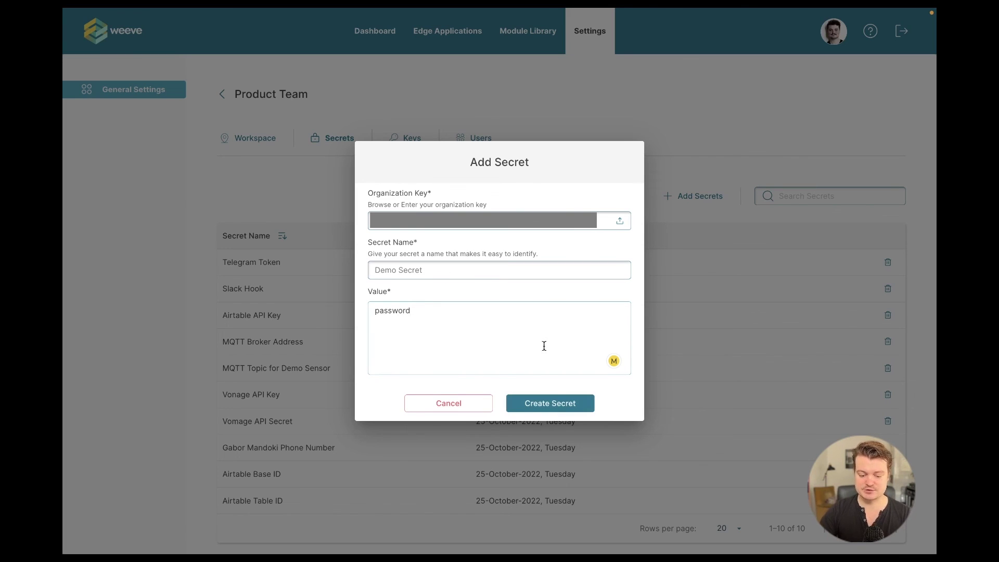
{"action": "left_click", "coordinate": [550, 401]}
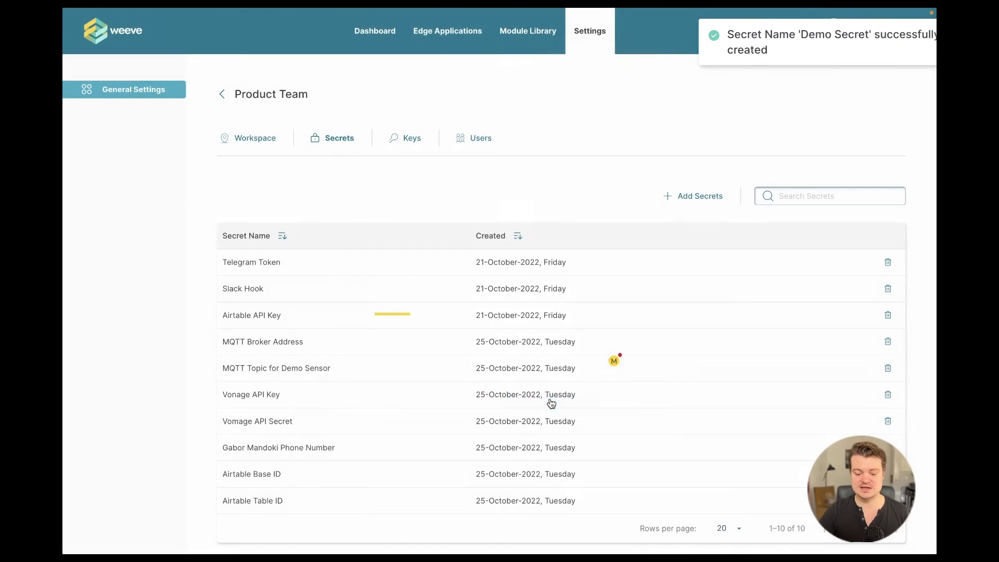
Step: Check the Demo Secret entry in the secrets list, view the organization's keys page, and return to the organizations overview
{"action": "scroll", "coordinate": [550, 398], "scroll_direction": "down", "scroll_amount": 2}
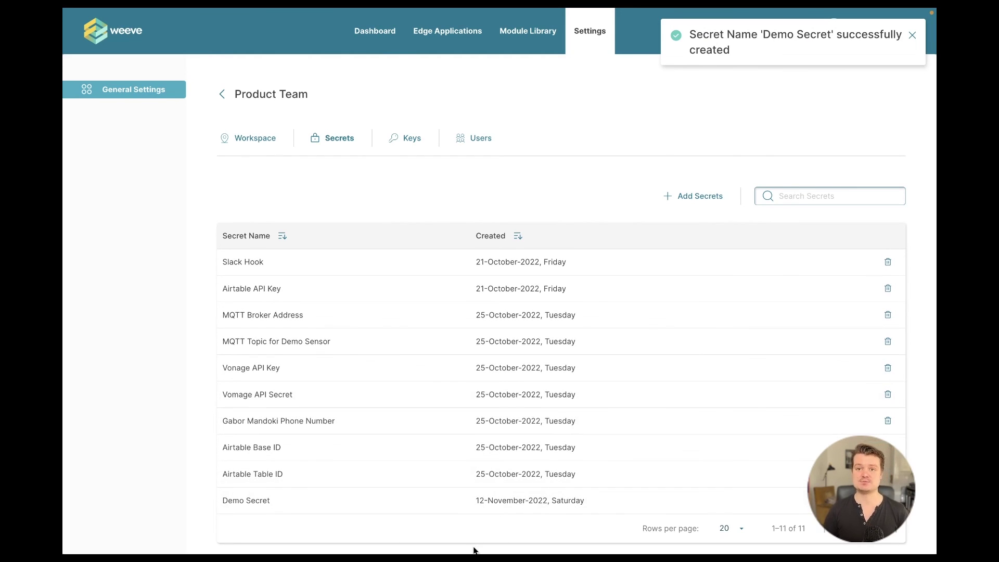
{"action": "left_click", "coordinate": [266, 499]}
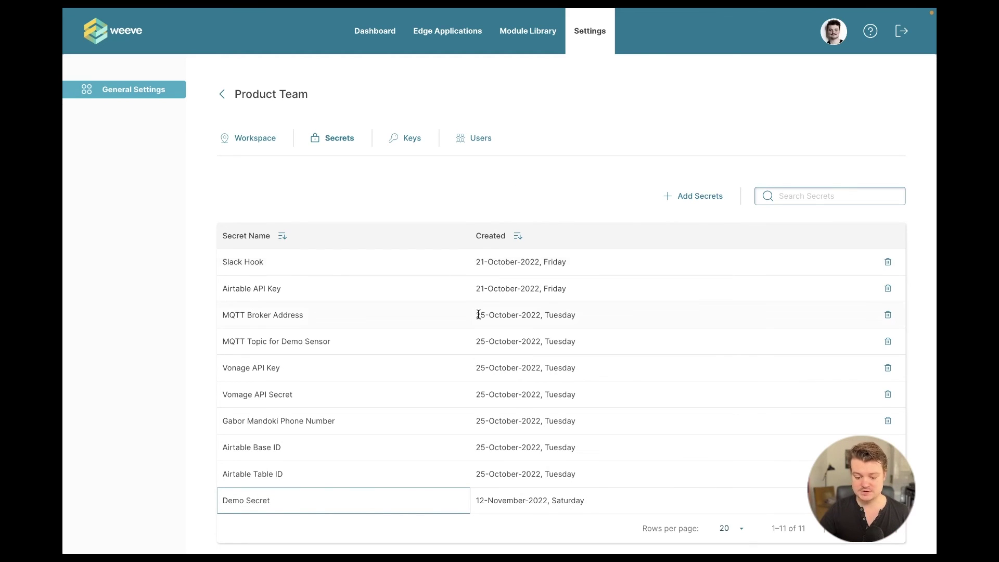
{"action": "scroll", "coordinate": [478, 314], "scroll_direction": "up", "scroll_amount": 1}
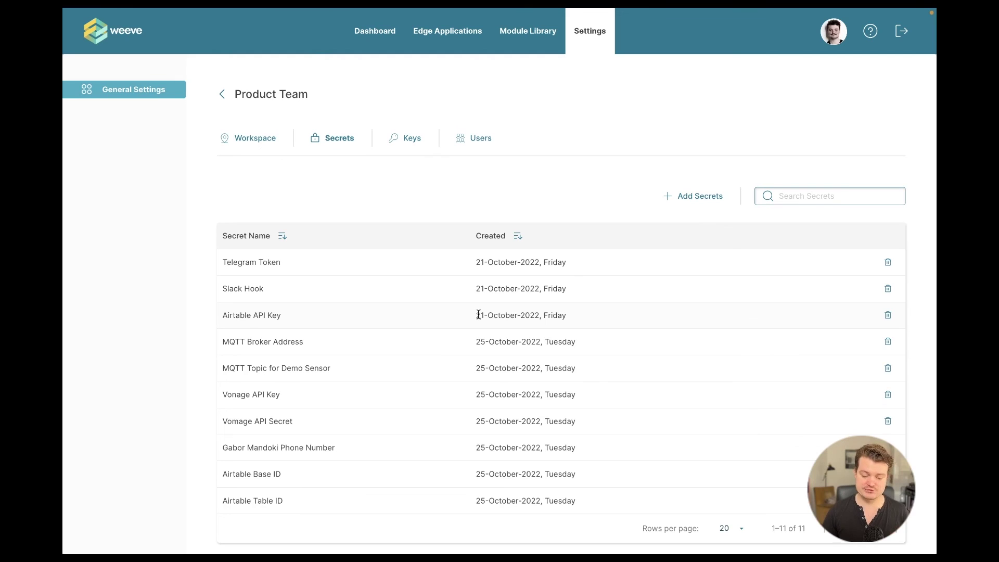
{"action": "left_click", "coordinate": [412, 138]}
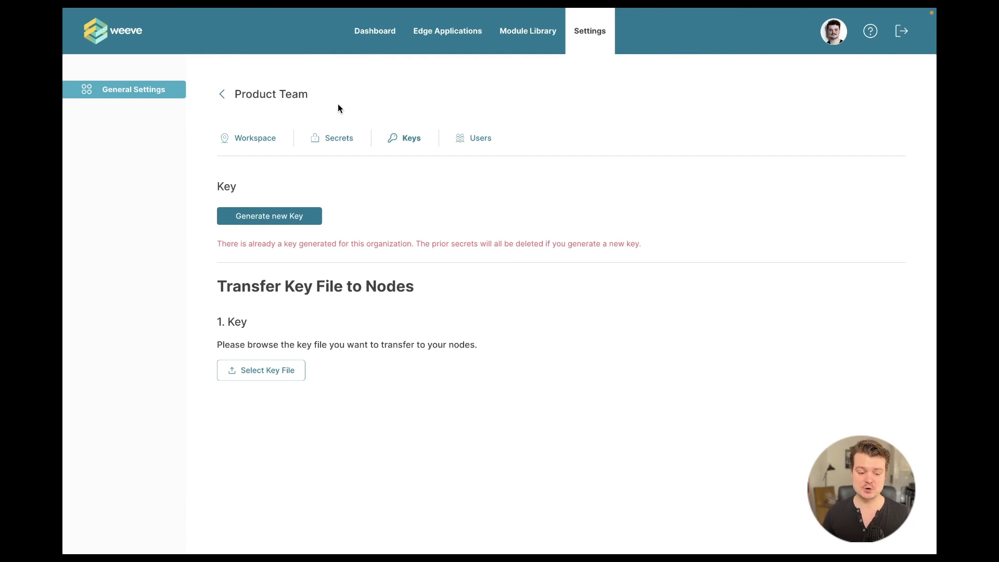
{"action": "left_click", "coordinate": [220, 99]}
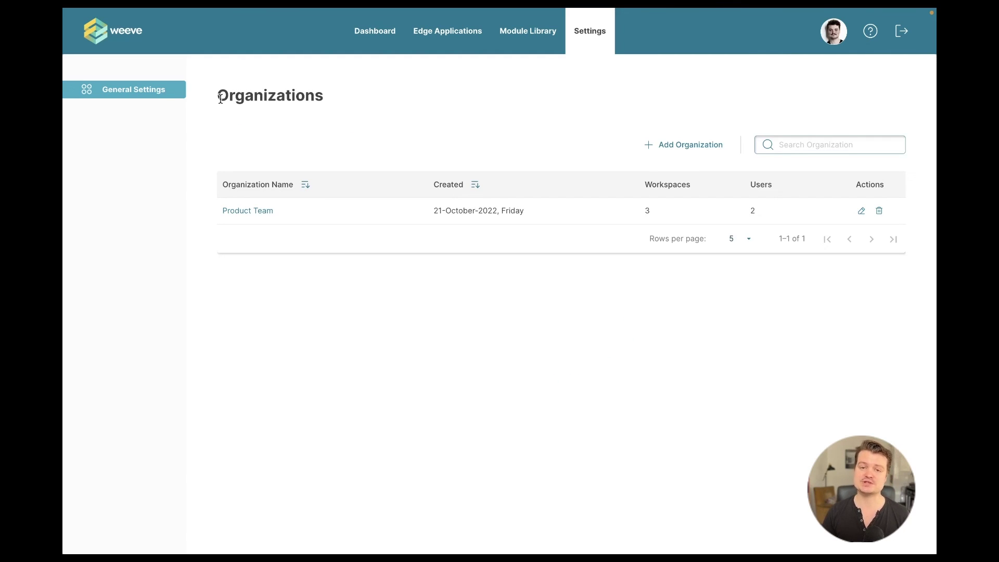